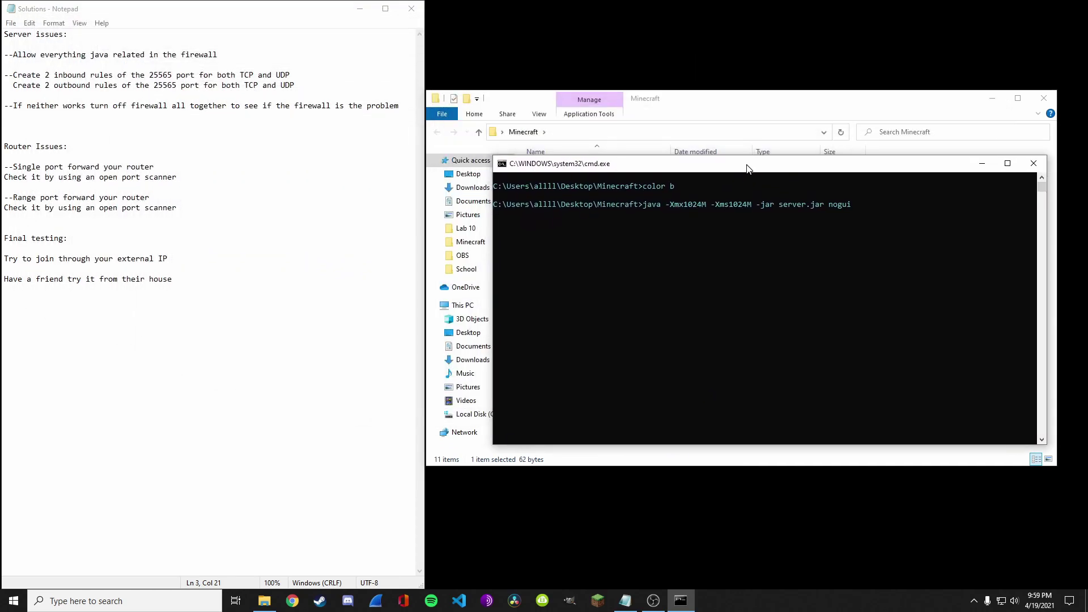
left_click(187, 65)
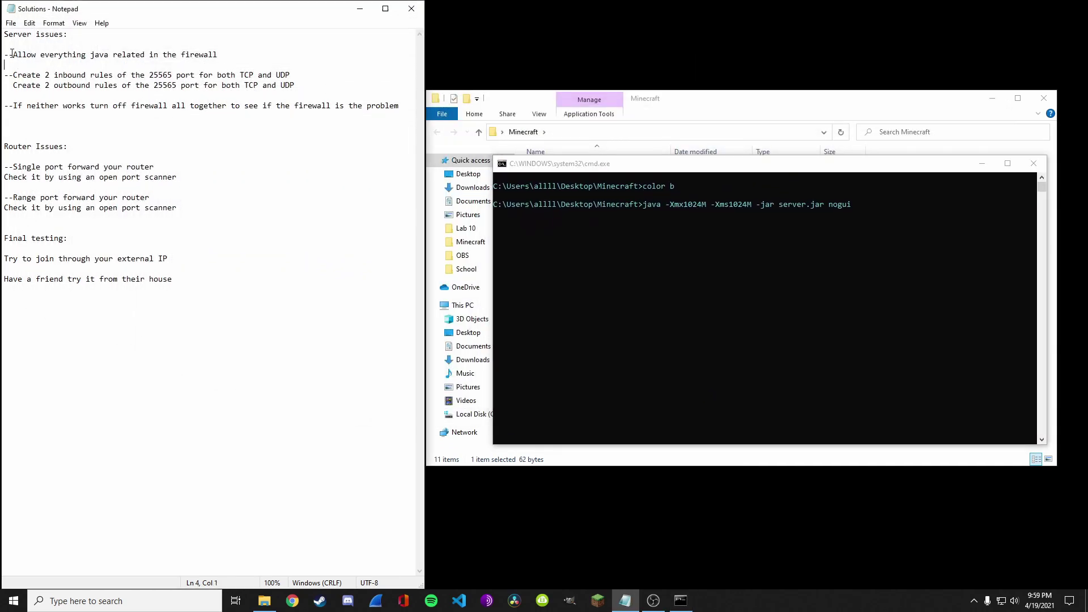
mouse_move(12, 54)
left_mouse_down()
mouse_move(182, 54)
mouse_move(13, 54)
left_mouse_up()
left_click(217, 54)
left_click(23, 54)
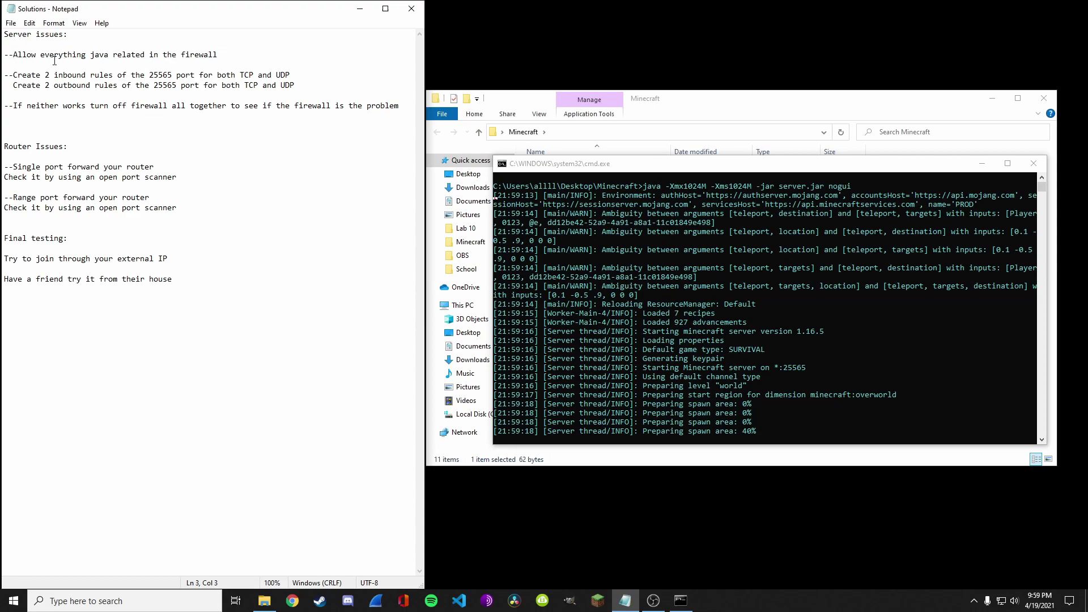
Open the advanced security settings of Windows Defender Firewall
left_click(127, 604)
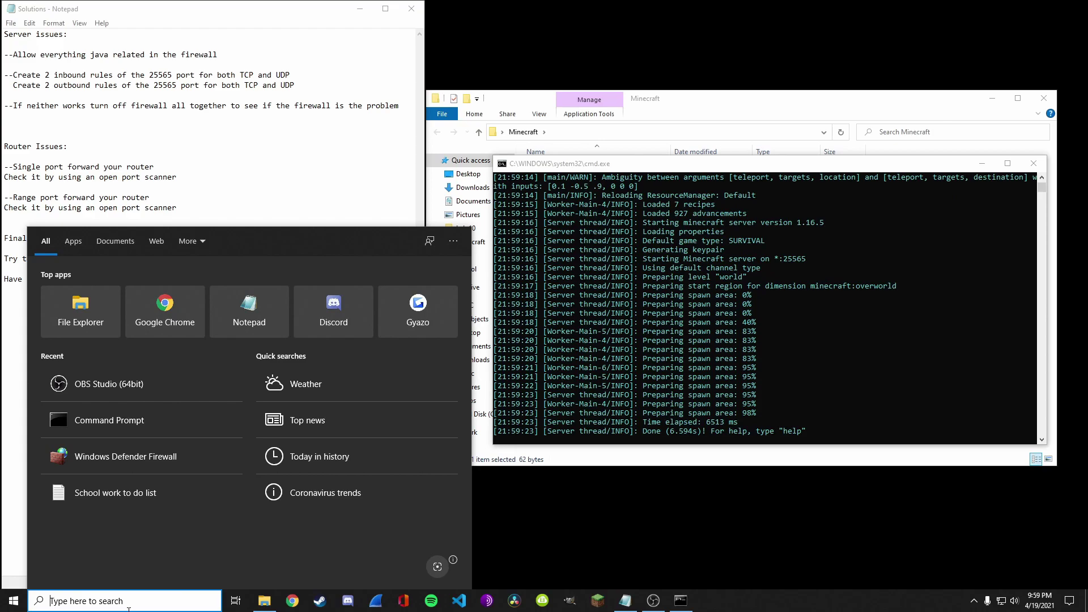
type("fire")
key("Return")
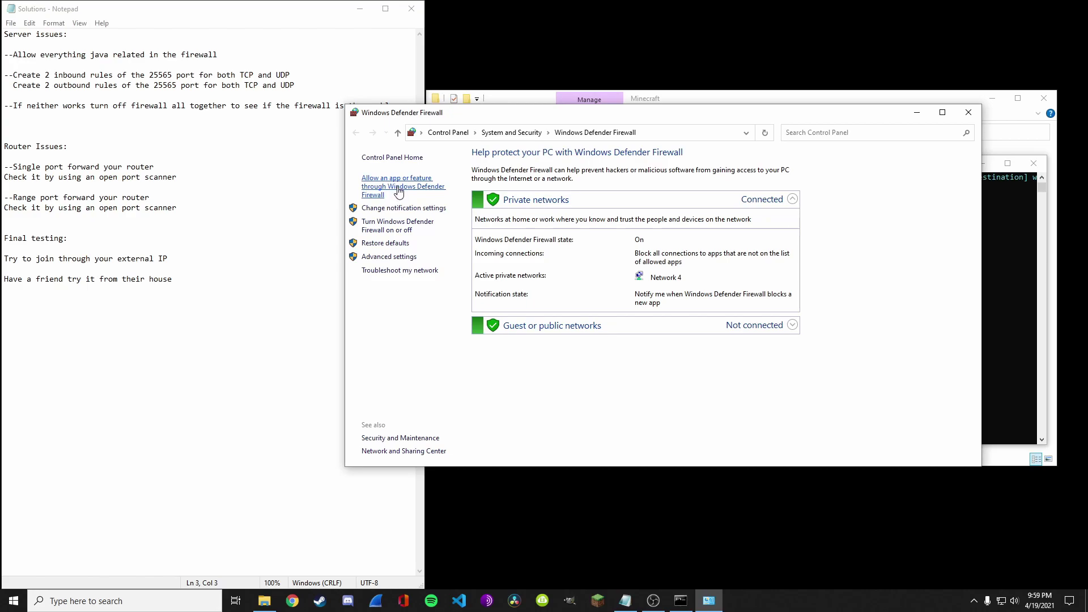
left_click(396, 257)
left_click_drag(408, 24, 663, 78)
Start a new inbound port rule that applies to TCP on the specific local port 25565
left_click(326, 125)
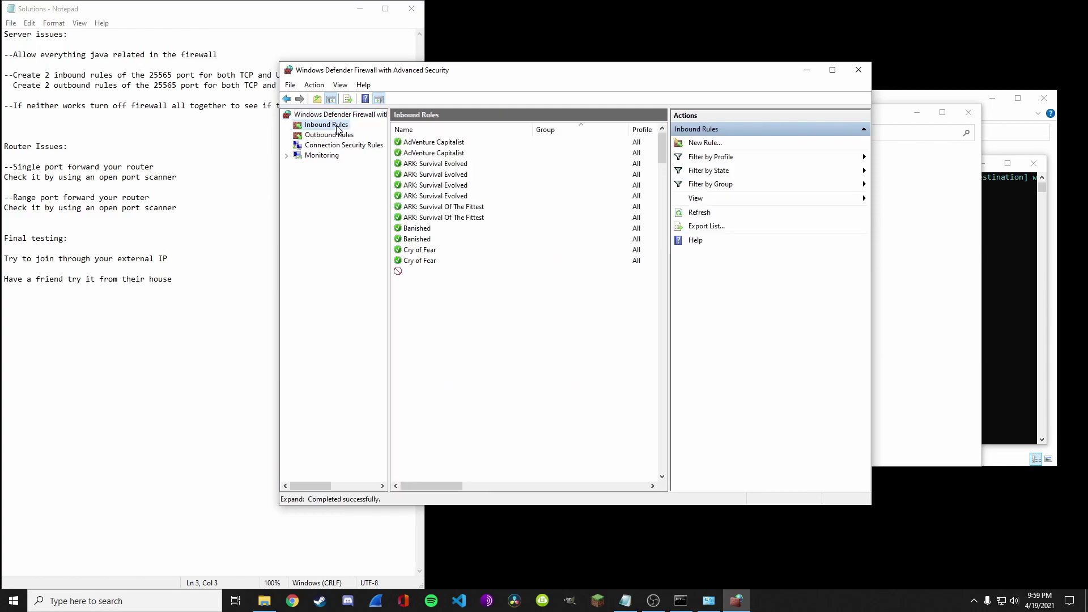
left_click(702, 143)
left_click_drag(275, 67, 287, 122)
left_click(303, 241)
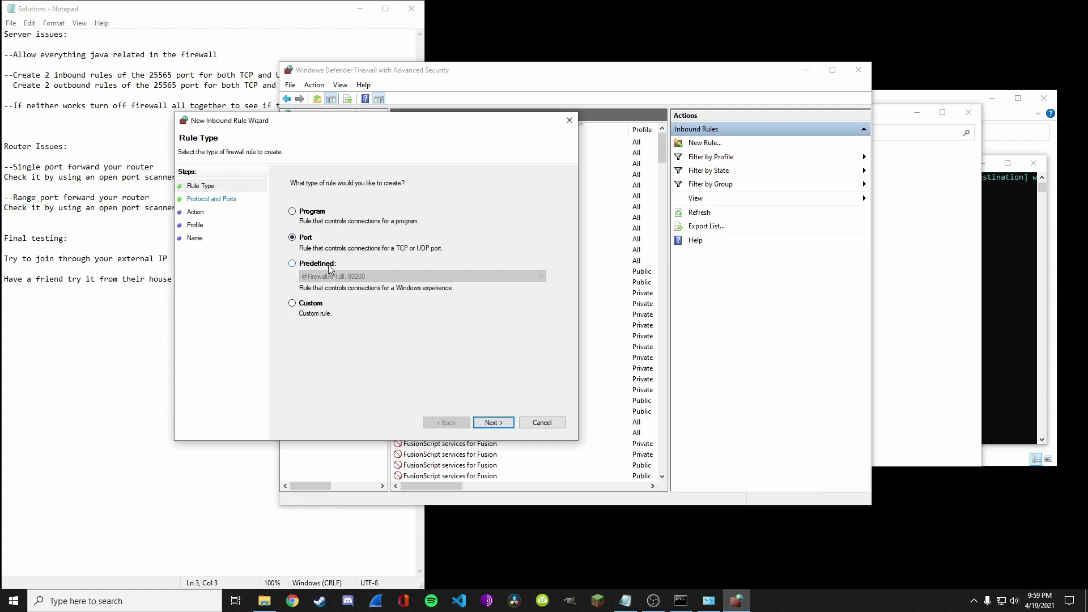
left_click(494, 423)
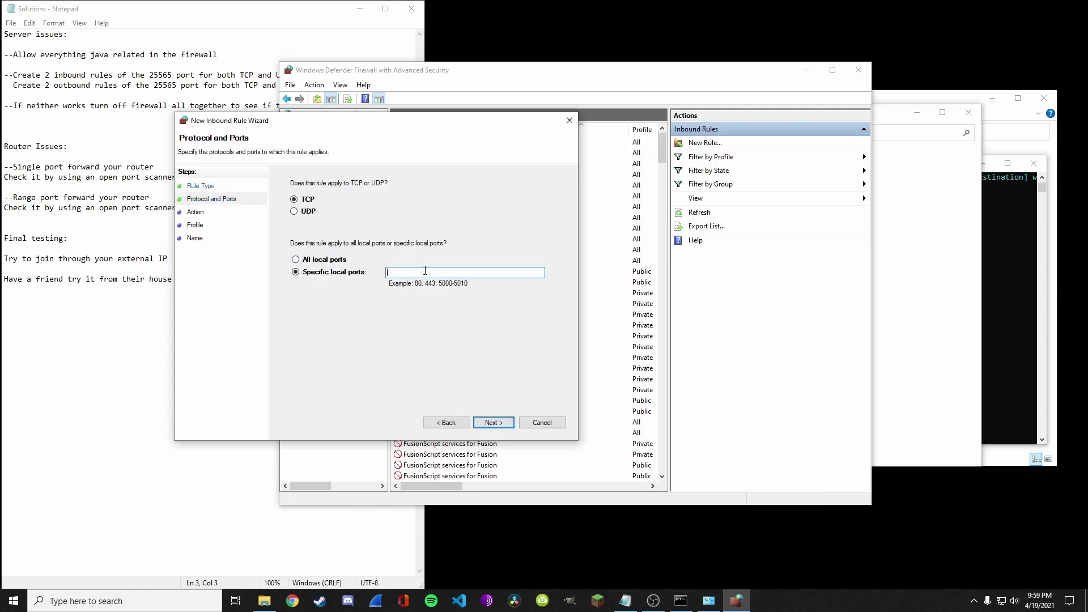
type("2585")
key("BackSpace")
key("BackSpace")
key("BackSpace")
key("BackSpace")
type("2")
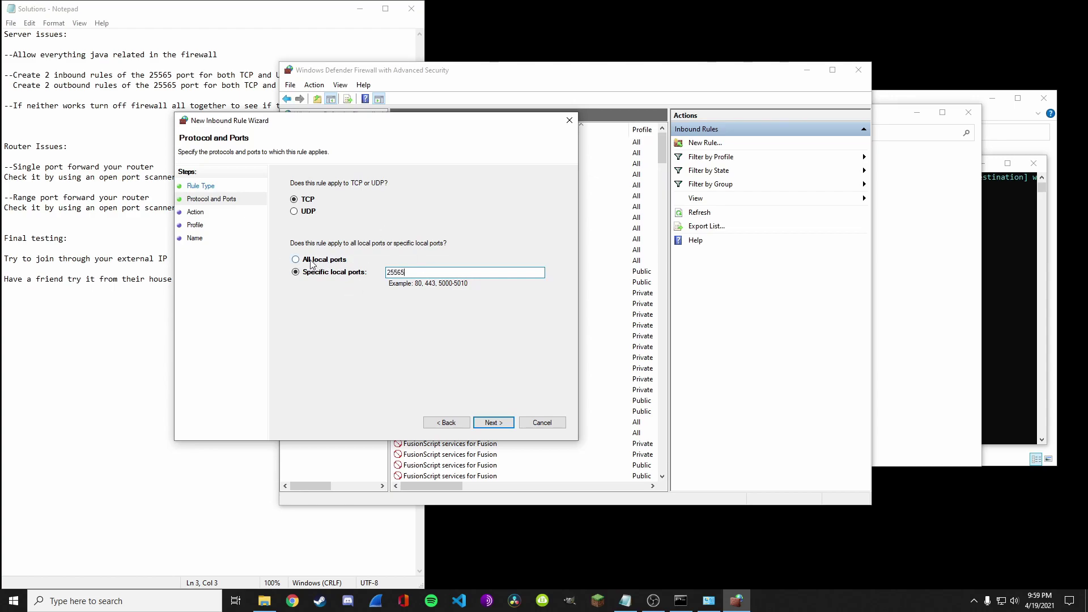
left_click(493, 423)
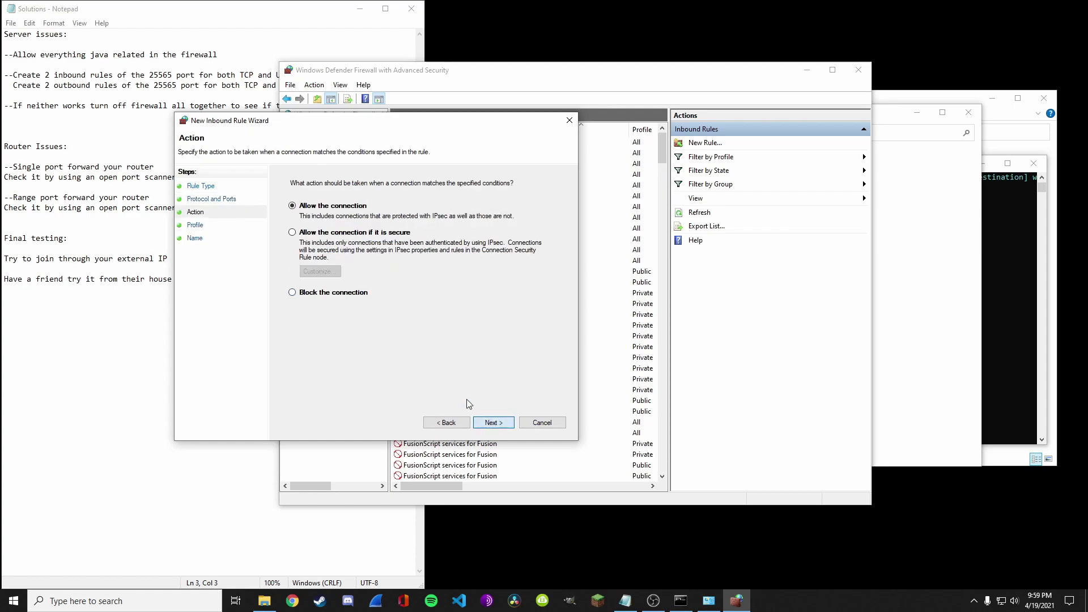
Allow the connection for all profiles and create the TCP inbound rule under the name "MC port 1"
left_click(491, 423)
left_click(493, 423)
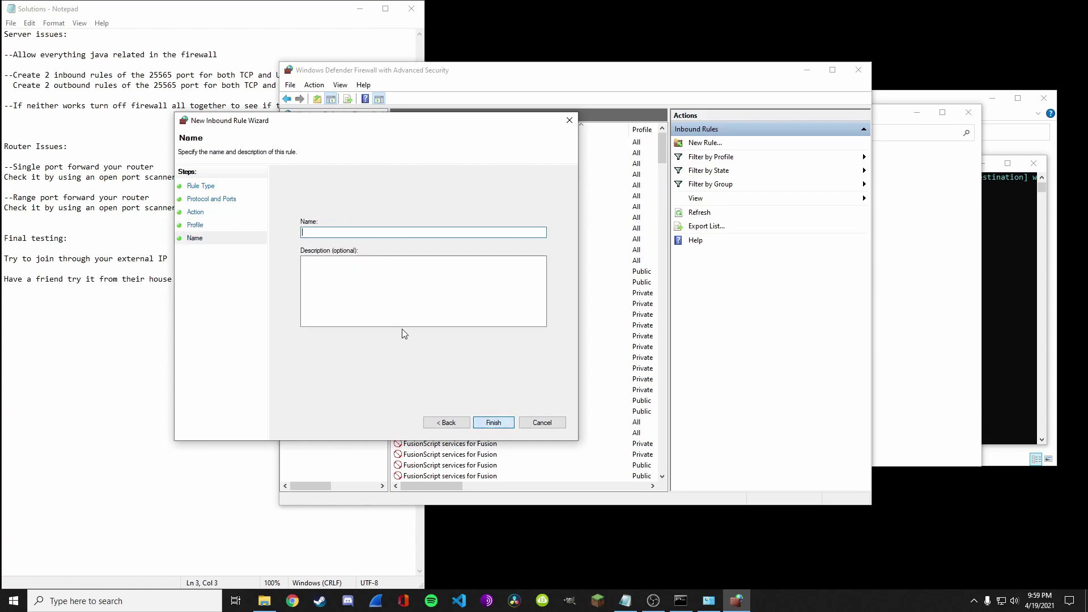
type("MC")
type(" pro")
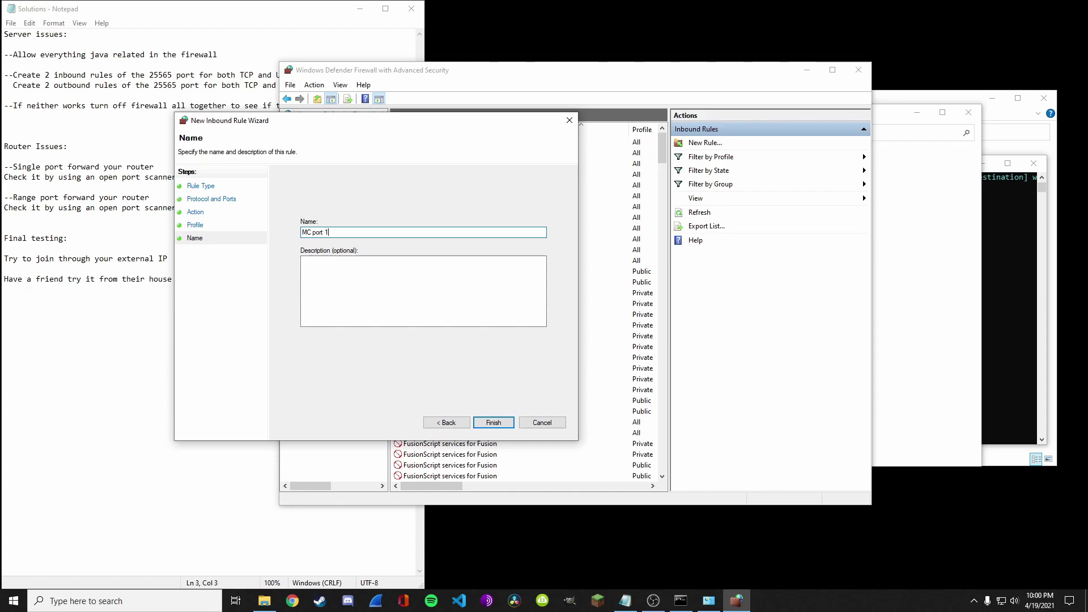
left_click(494, 422)
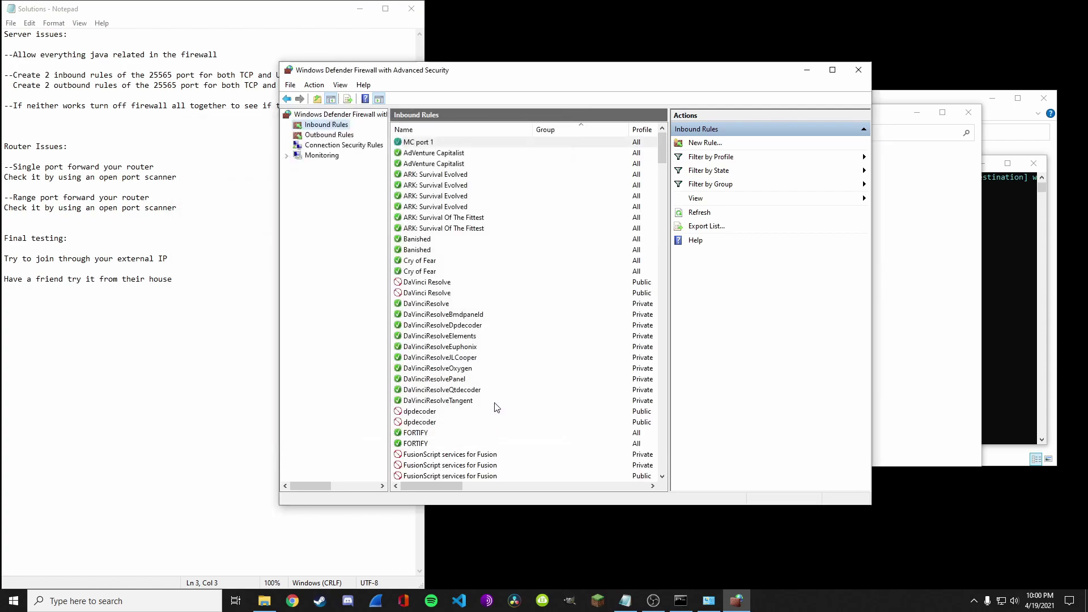
Start a second inbound port rule that applies to UDP on the specific local port 25565
left_click(703, 143)
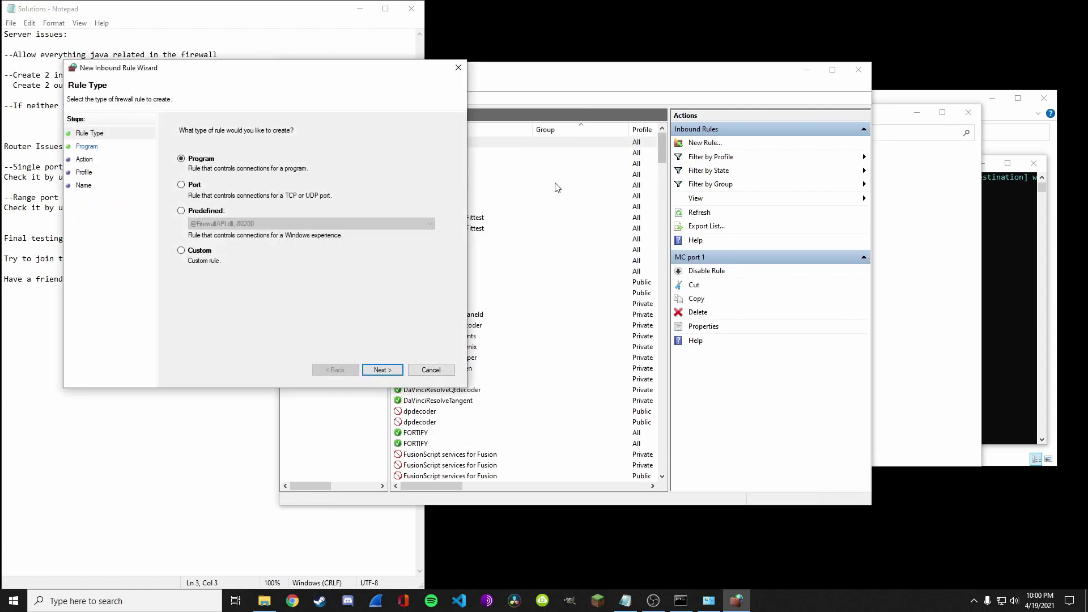
left_click(194, 185)
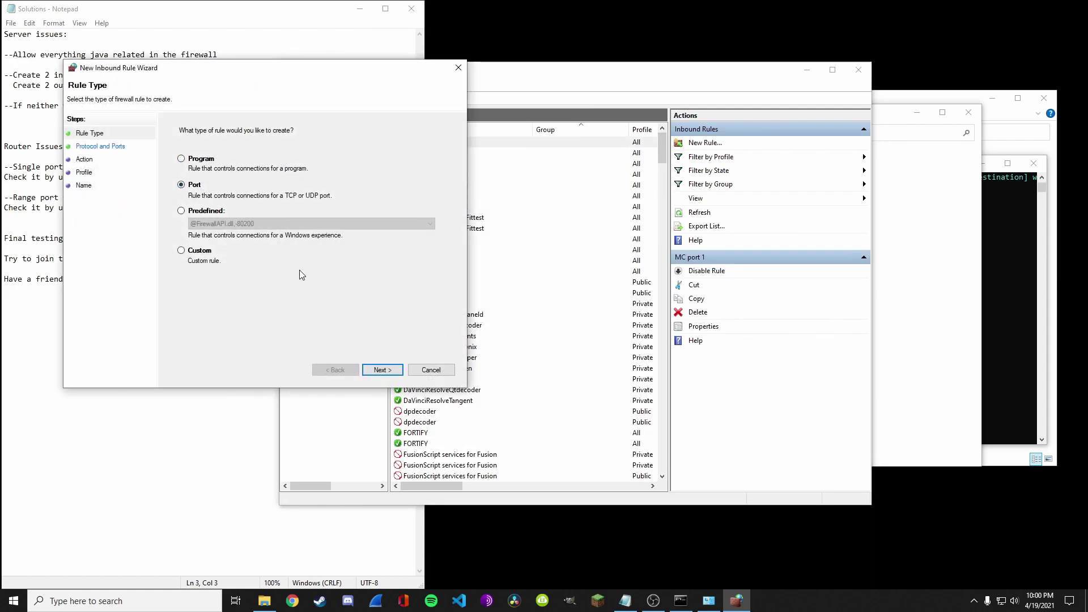
left_click(375, 368)
left_click(184, 159)
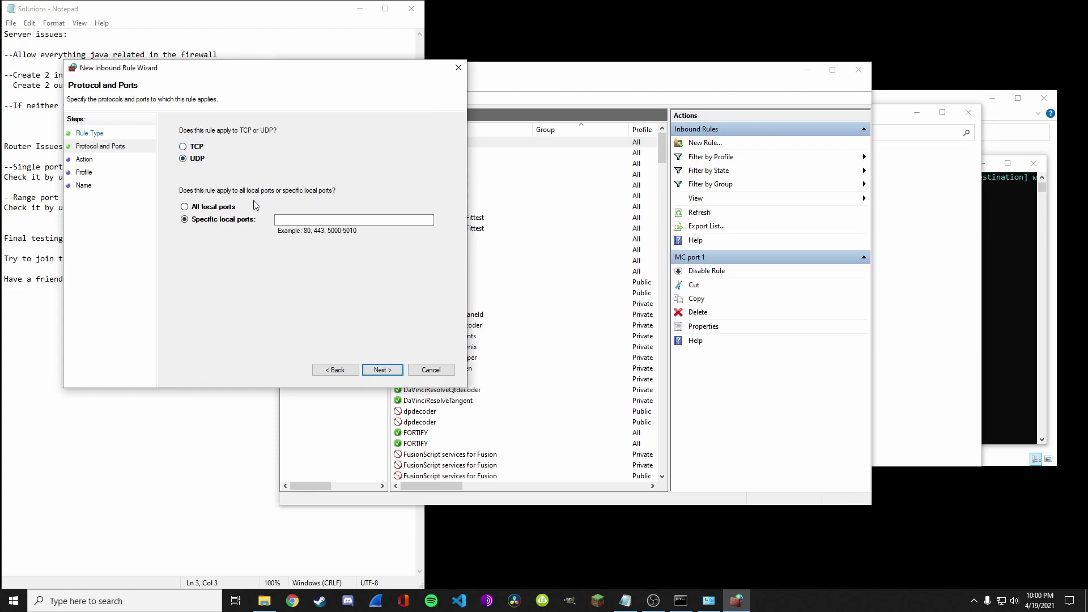
left_click(322, 219)
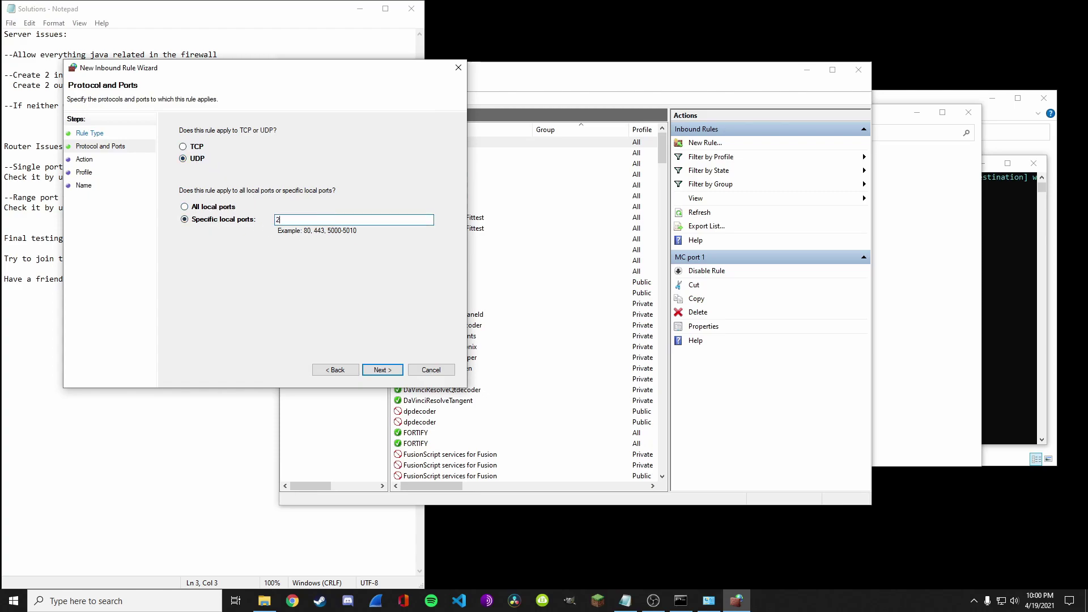
type("25565")
left_click(382, 370)
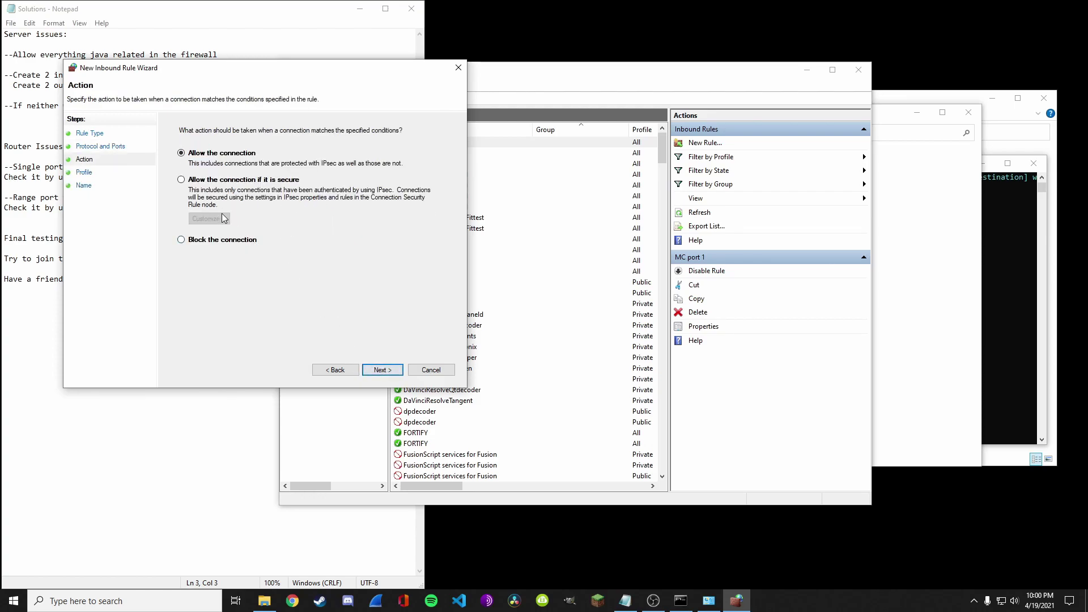
Allow the connection for all profiles and create the UDP inbound rule under the name "MC port 2"
left_click(379, 371)
left_click(379, 371)
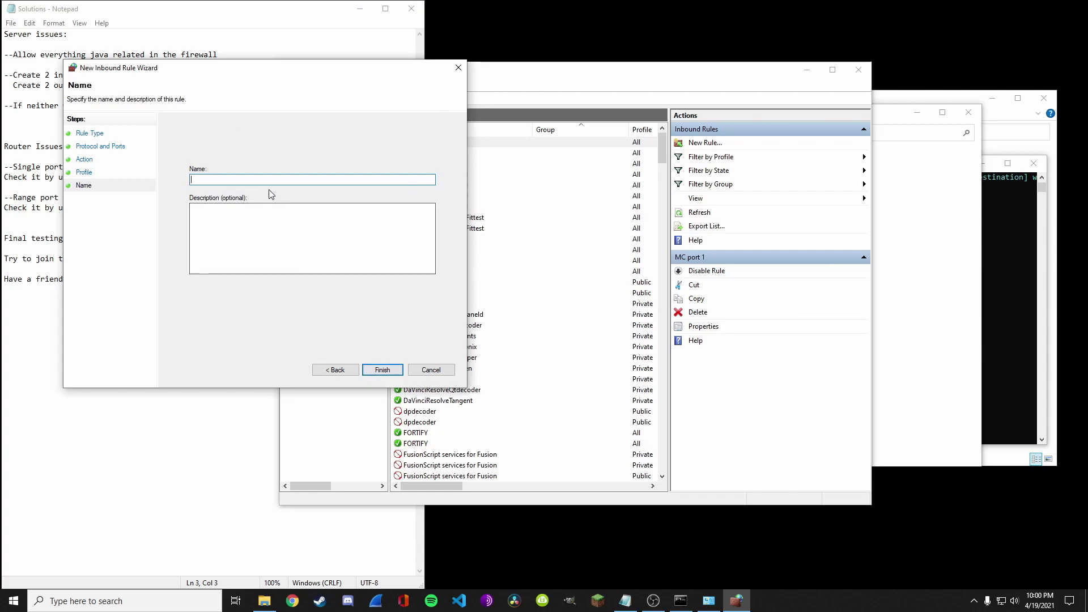
type("MC pop")
key("BackSpace")
type("r")
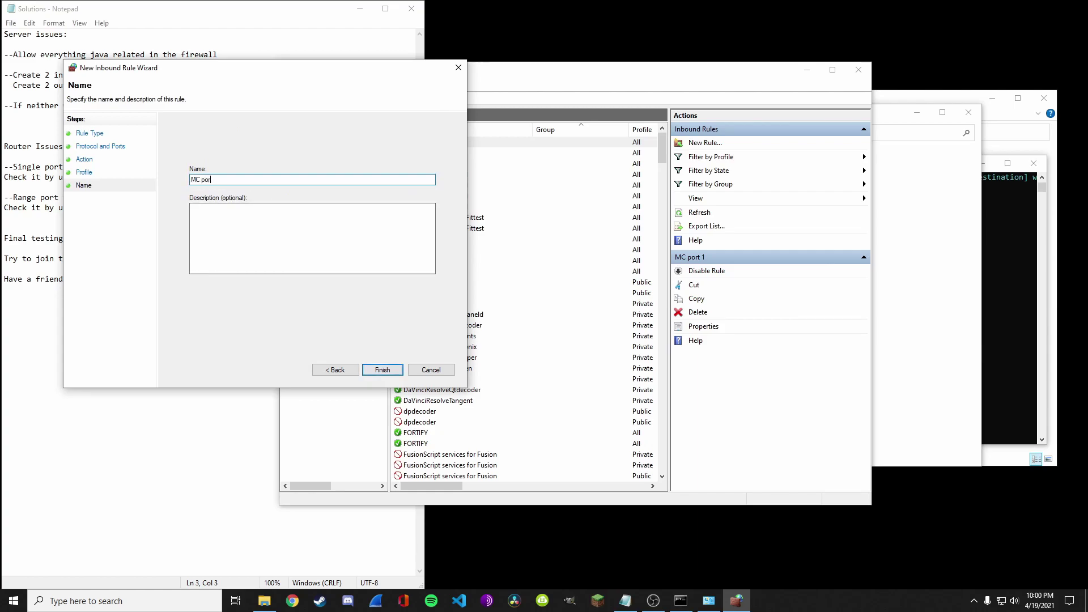
type("t 2")
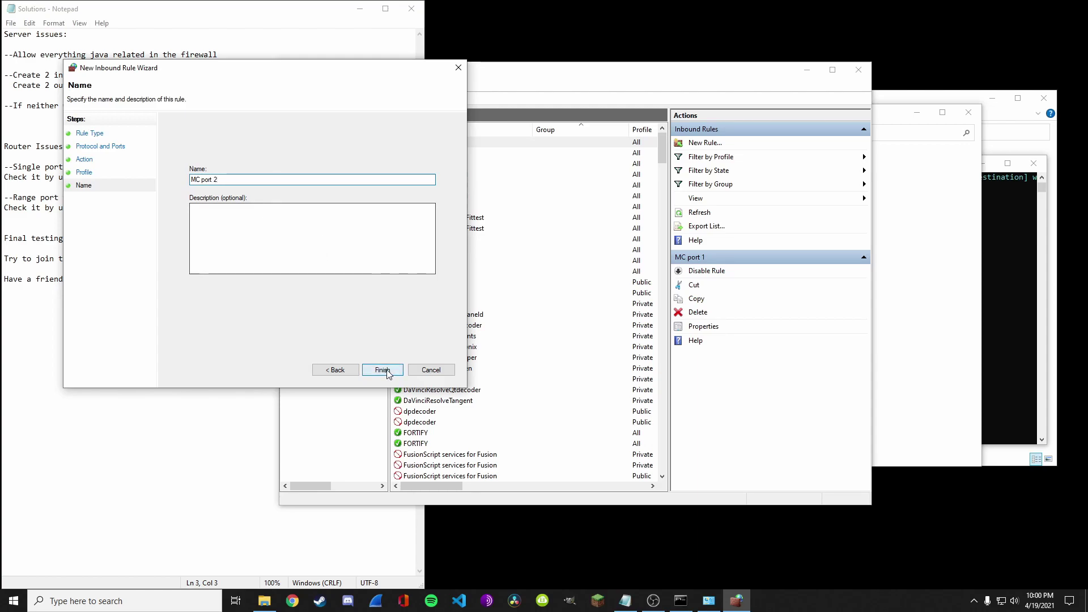
left_click(383, 369)
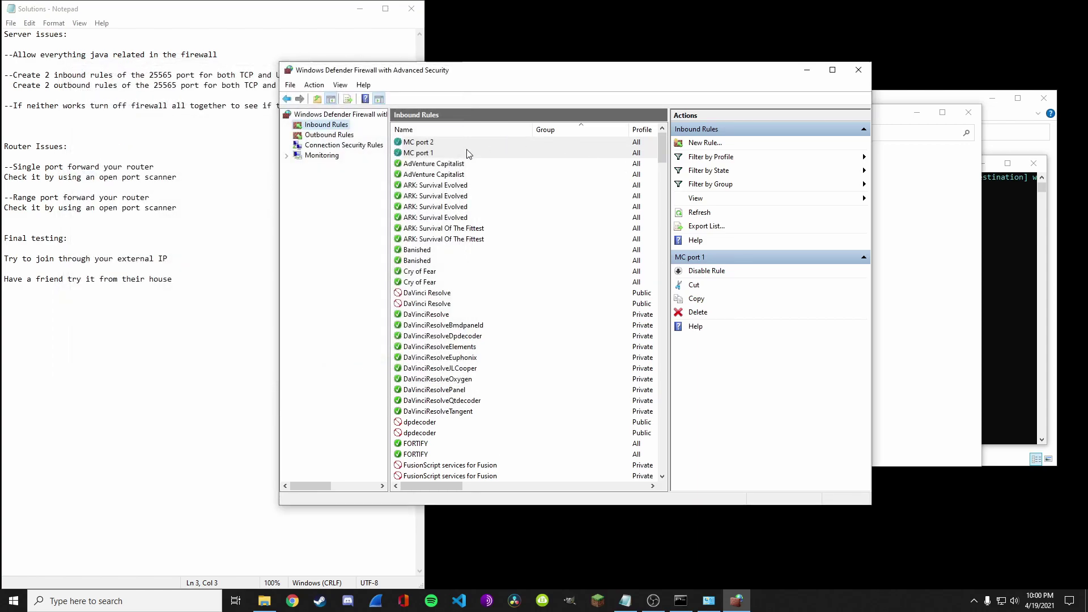
Start a new outbound port rule that applies to TCP on the specific remote port 25565
left_click(329, 135)
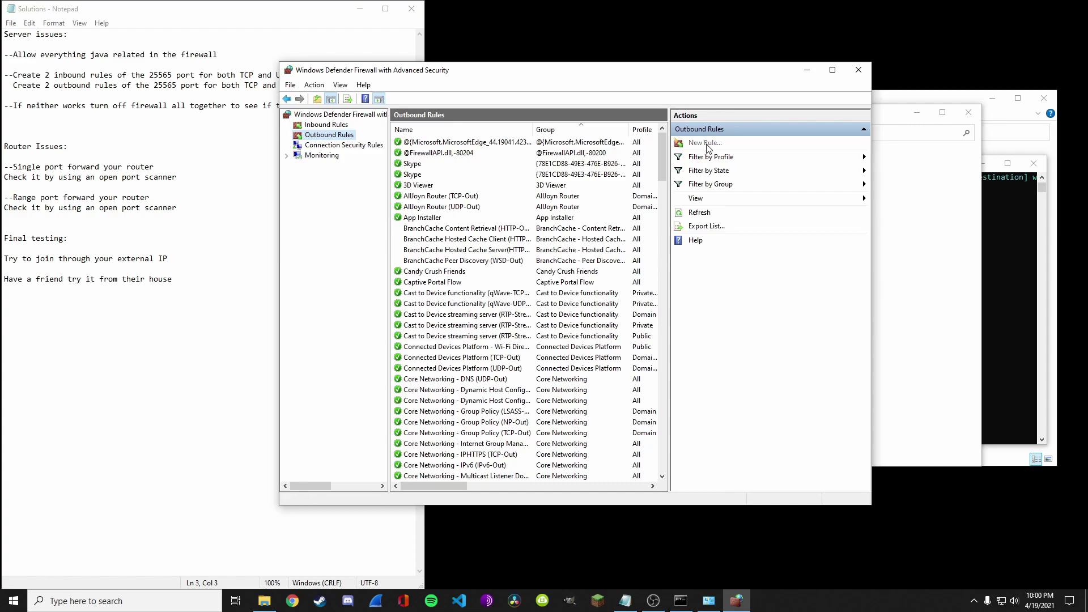
left_click(705, 143)
left_click(209, 199)
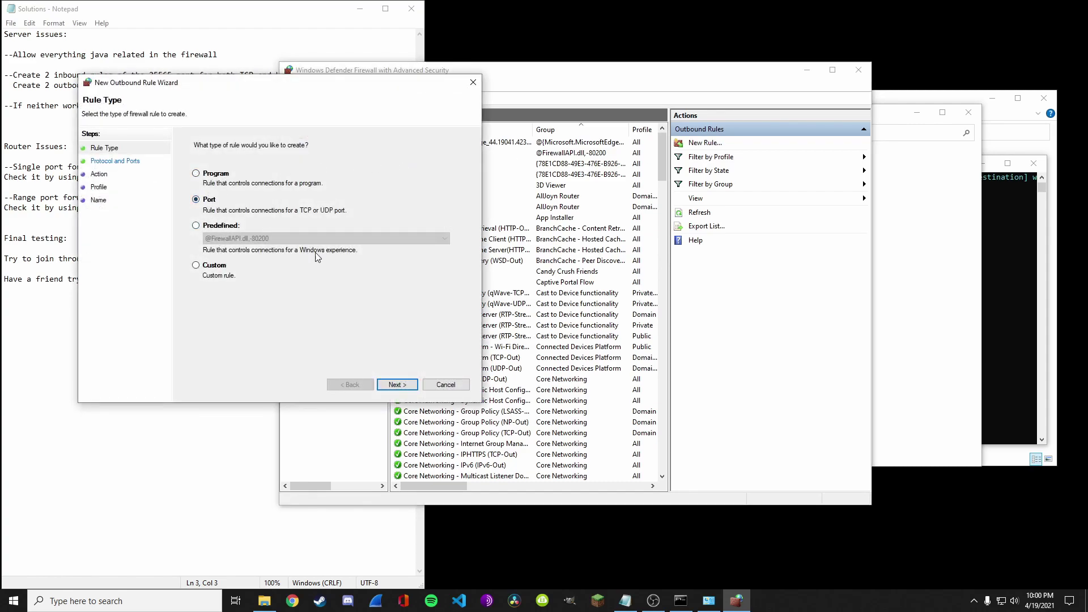
left_click(395, 385)
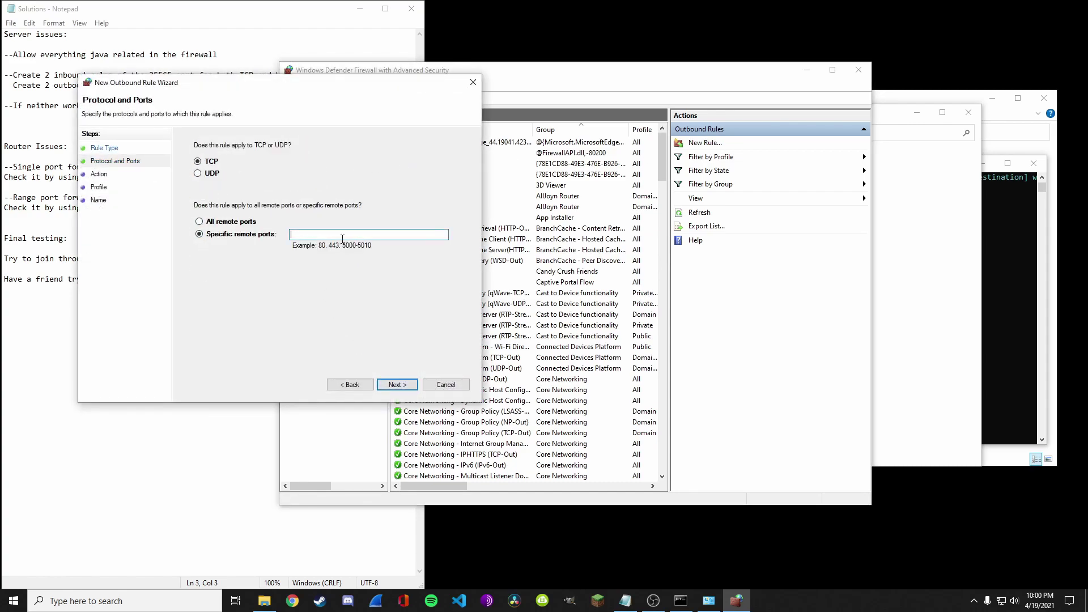
left_click(391, 385)
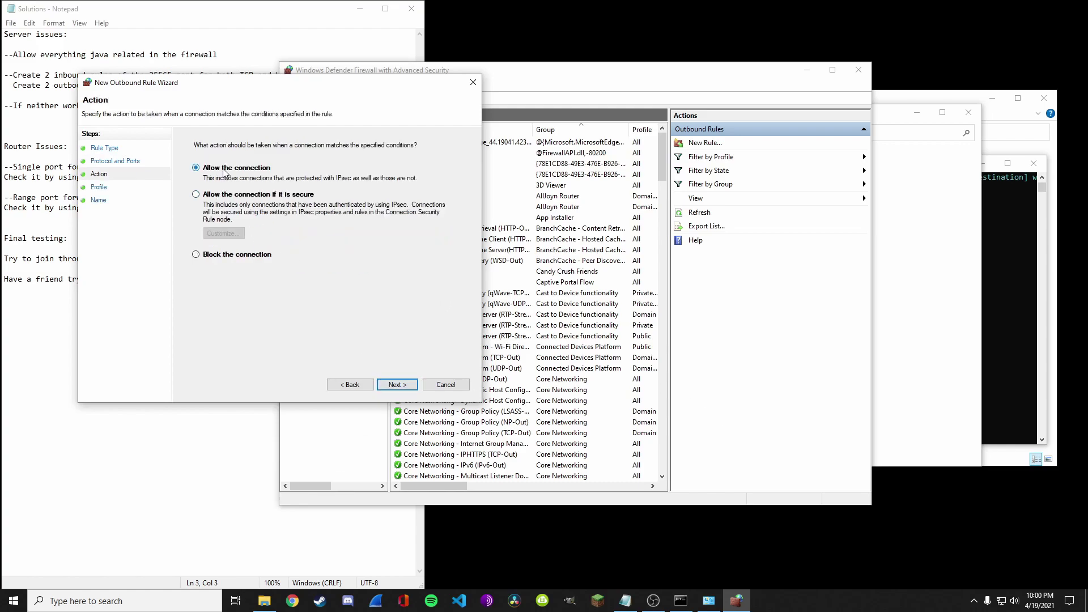
Allow the connection for the domain, private and public profiles and create the TCP outbound rule as "MC port 1"
left_click(398, 385)
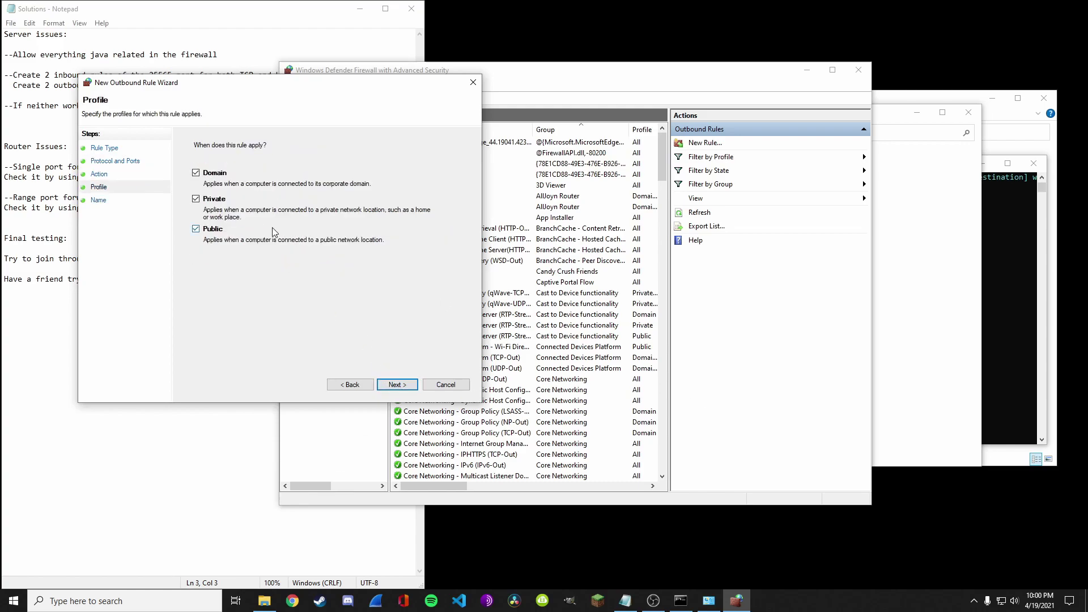
left_click(398, 387)
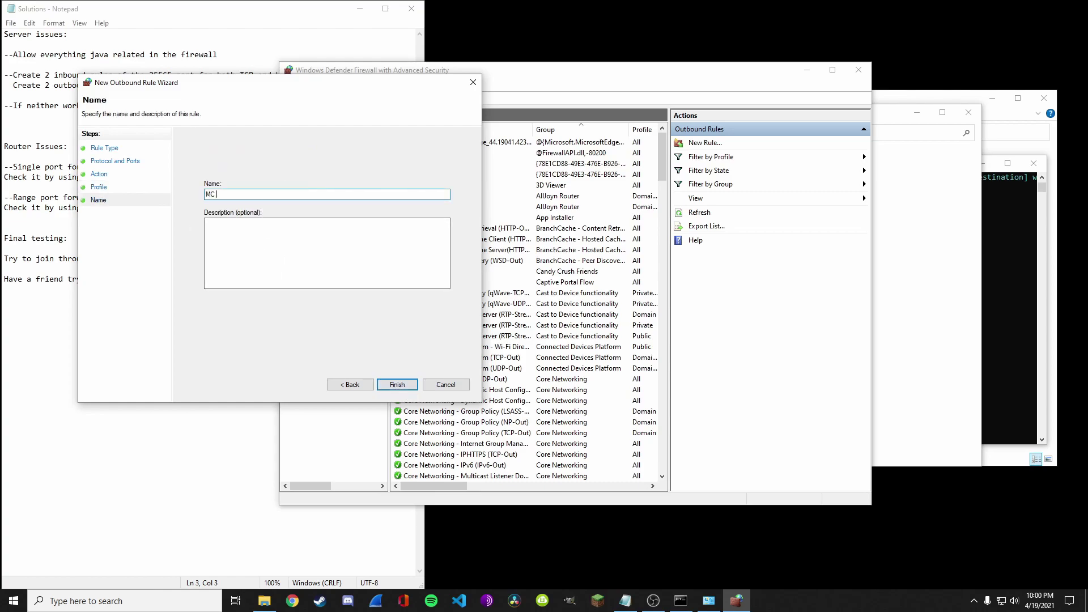
type("MC port 1")
left_click(397, 385)
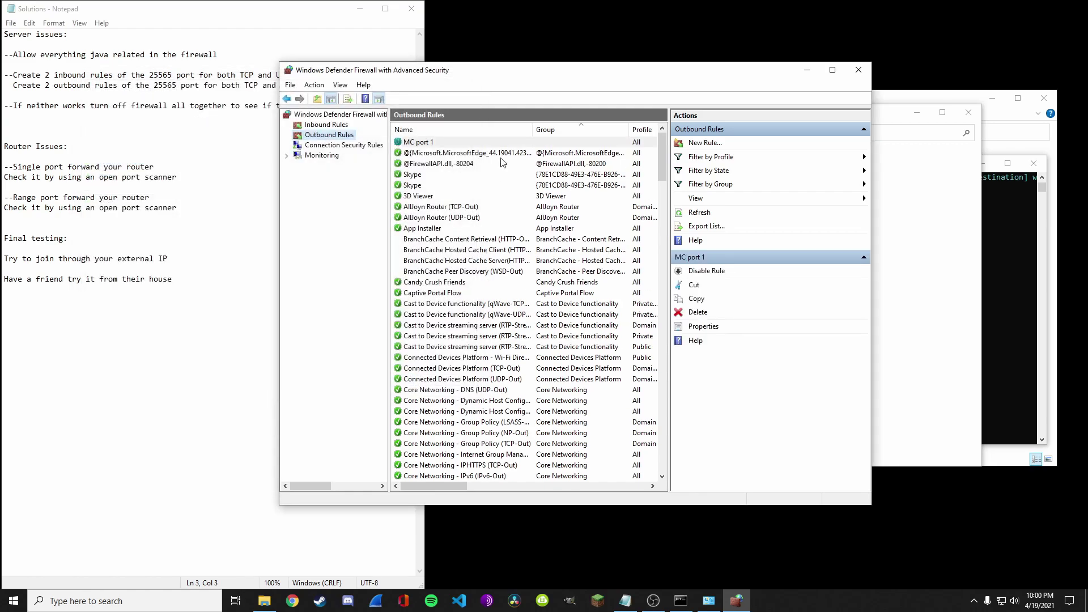
Start a second outbound port rule that applies to UDP on the specific remote port 25565
left_click(705, 143)
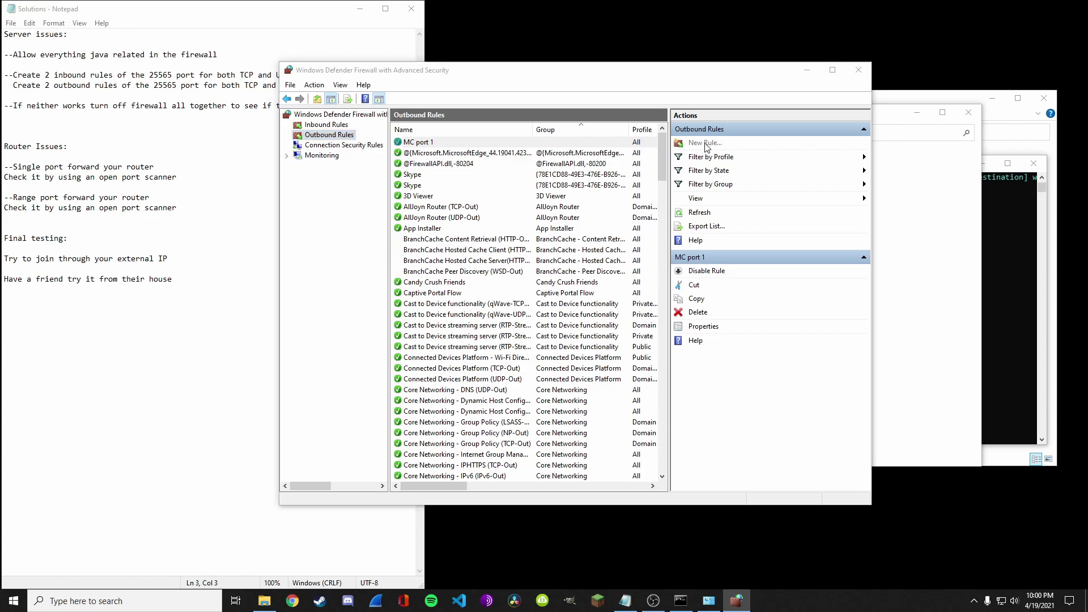
left_click(223, 217)
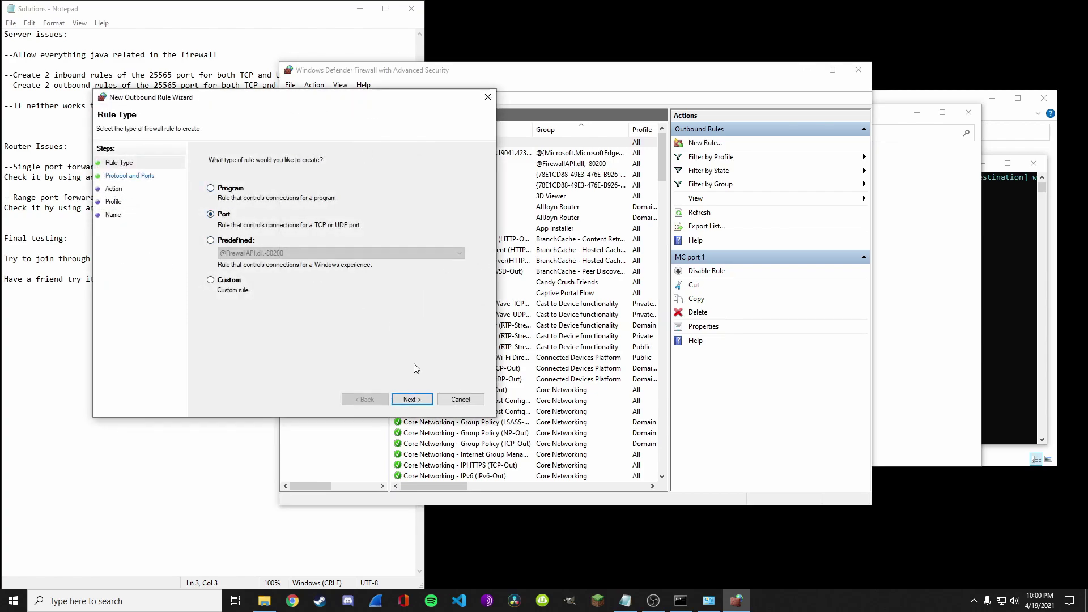
left_click(421, 400)
type("25565")
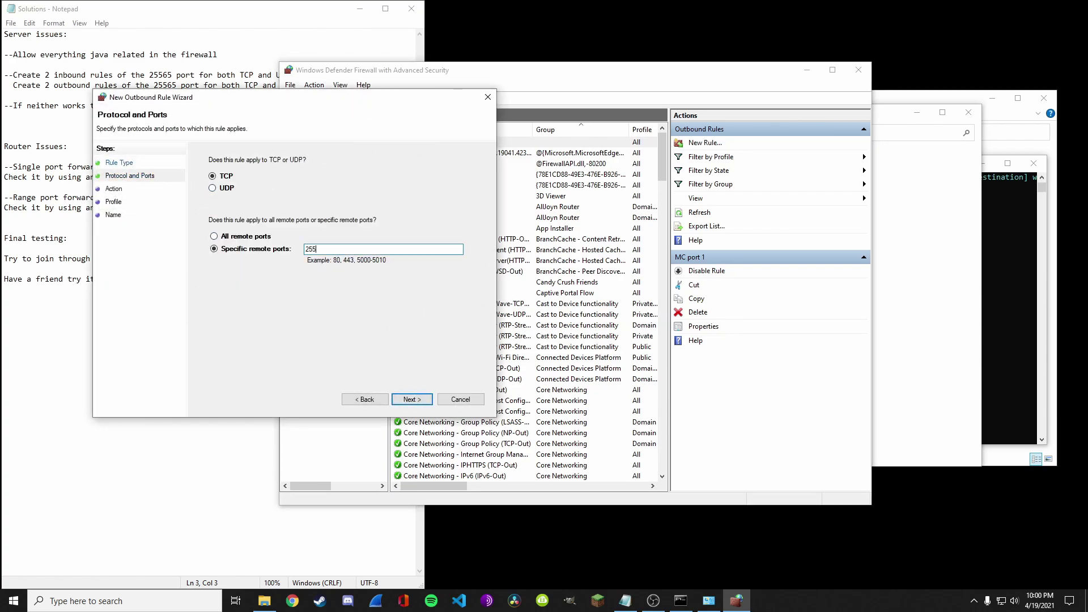
left_click(225, 192)
left_click(409, 400)
Allow the connection for the domain, private and public profiles and create the UDP outbound rule as "MC port 2"
left_click(236, 184)
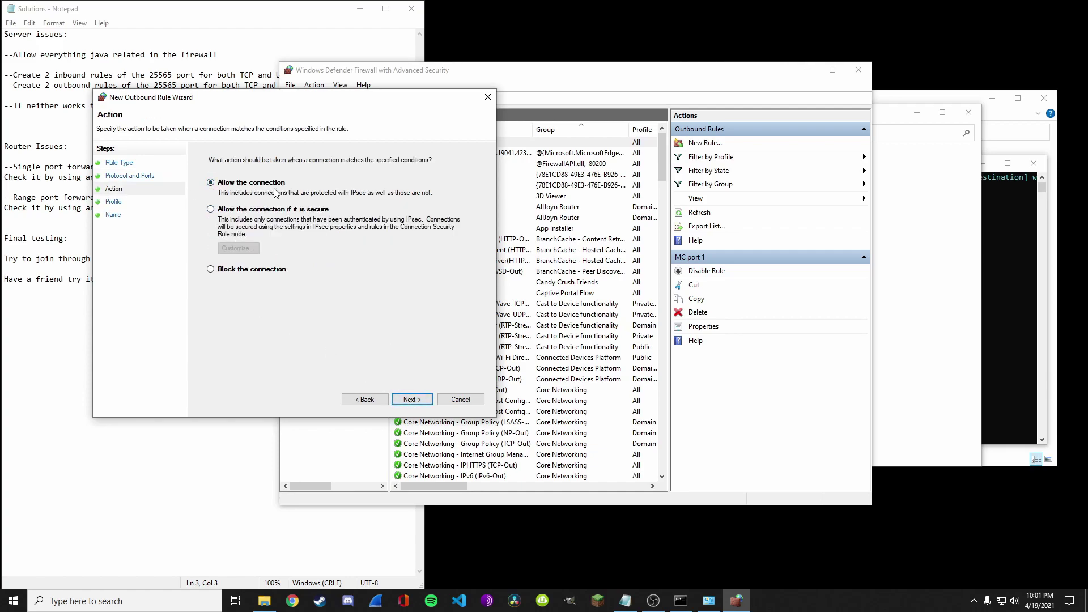
left_click(412, 400)
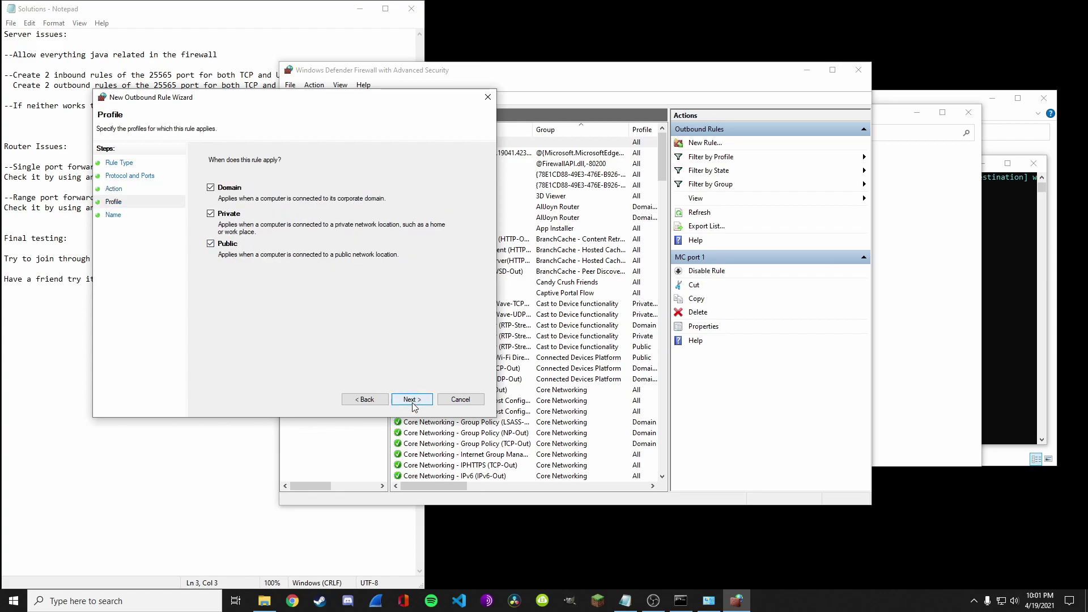
left_click(413, 401)
type("M")
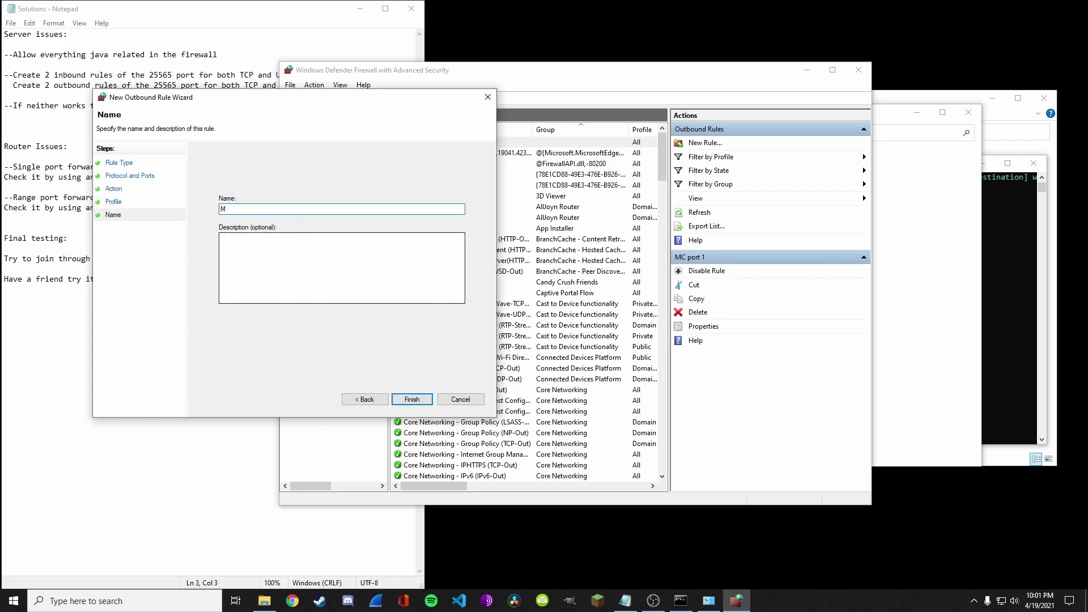
type("C port 2")
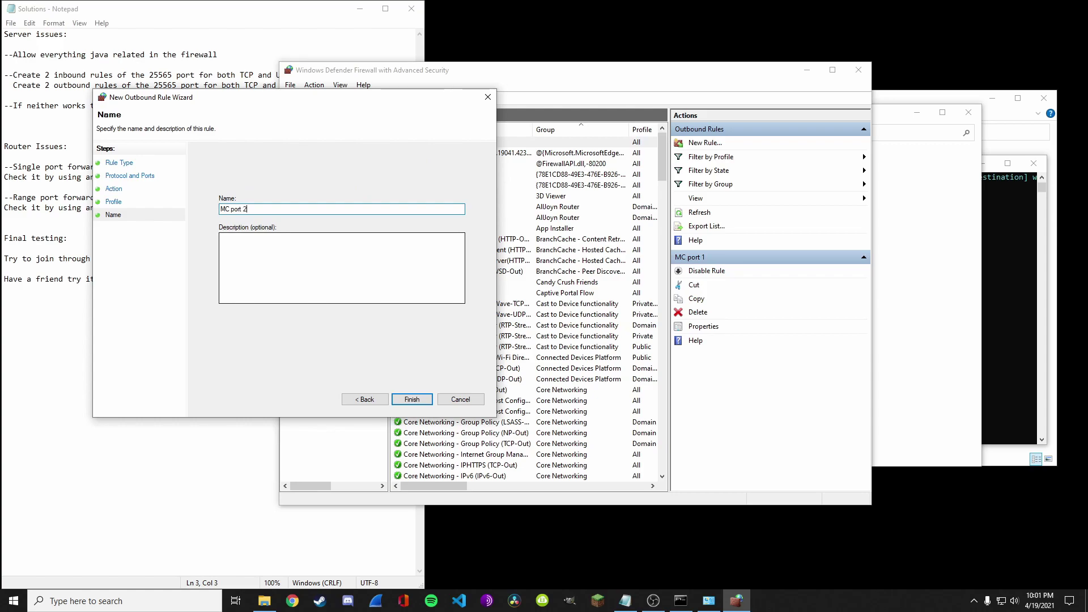
left_click(412, 399)
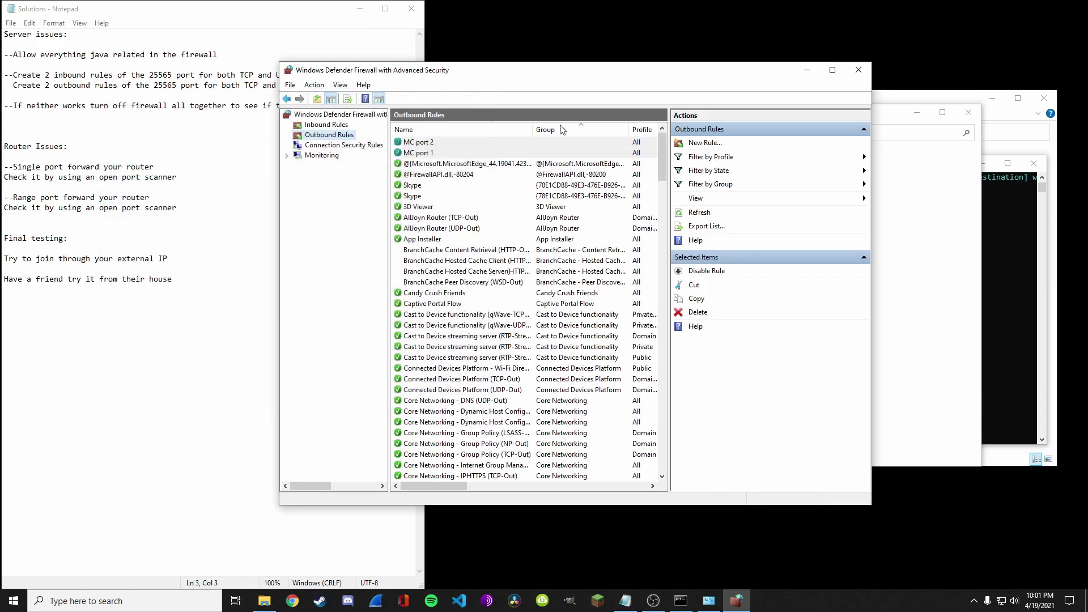
Compare the inbound and outbound rule lists to check the new MC port rules
left_click(323, 125)
left_click(320, 135)
left_click(319, 126)
left_click(321, 136)
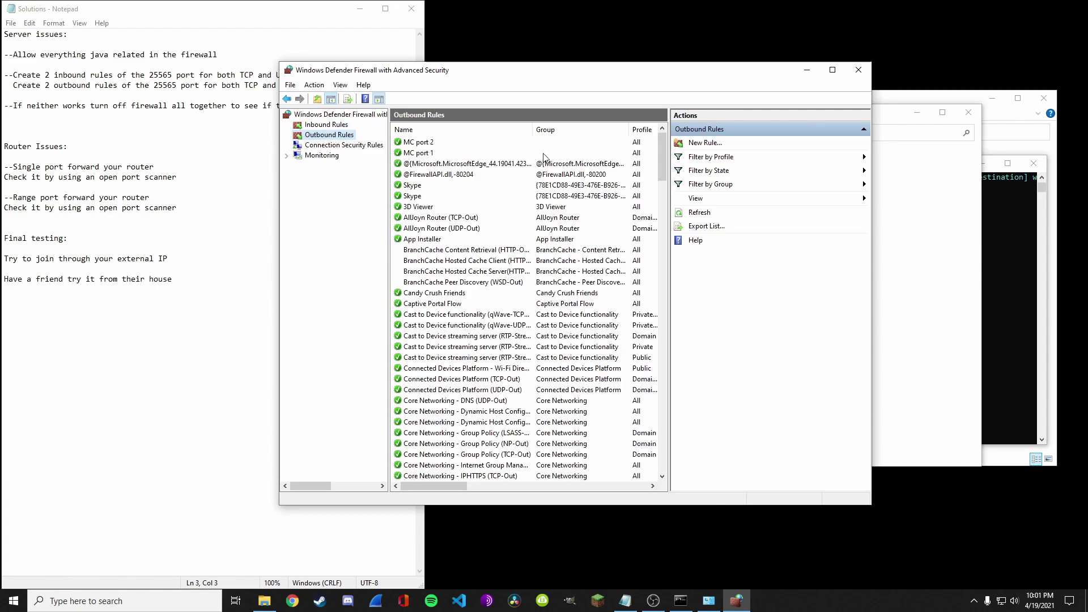
Close both firewall windows, then move the server console aside and clear the Minecraft folder window off the desktop
left_click_drag(720, 70, 662, 93)
left_click(810, 94)
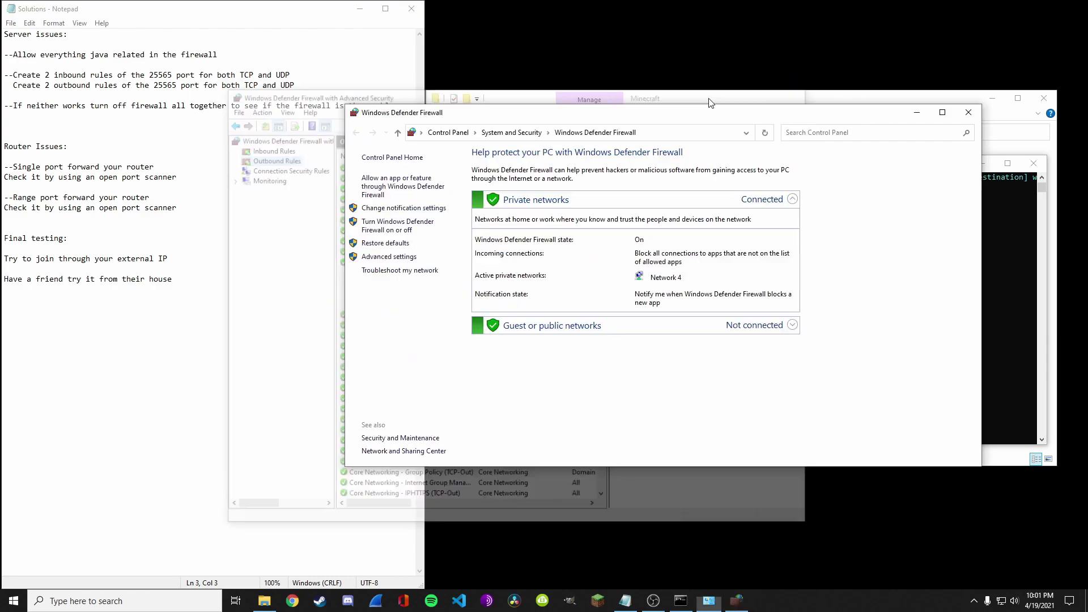
left_click(968, 113)
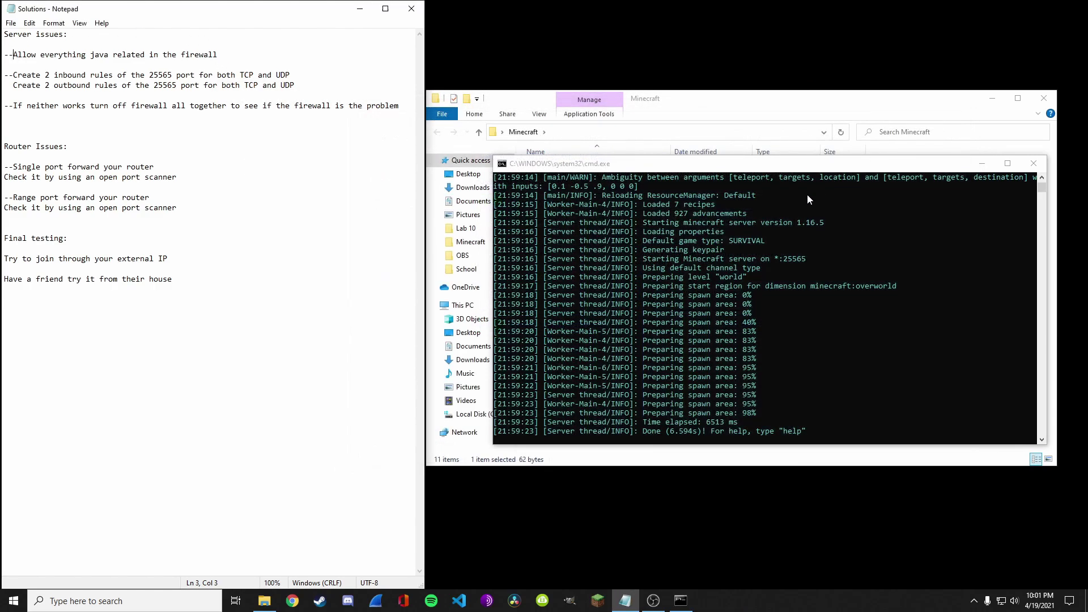
left_click_drag(703, 158, 638, 110)
left_click(846, 97)
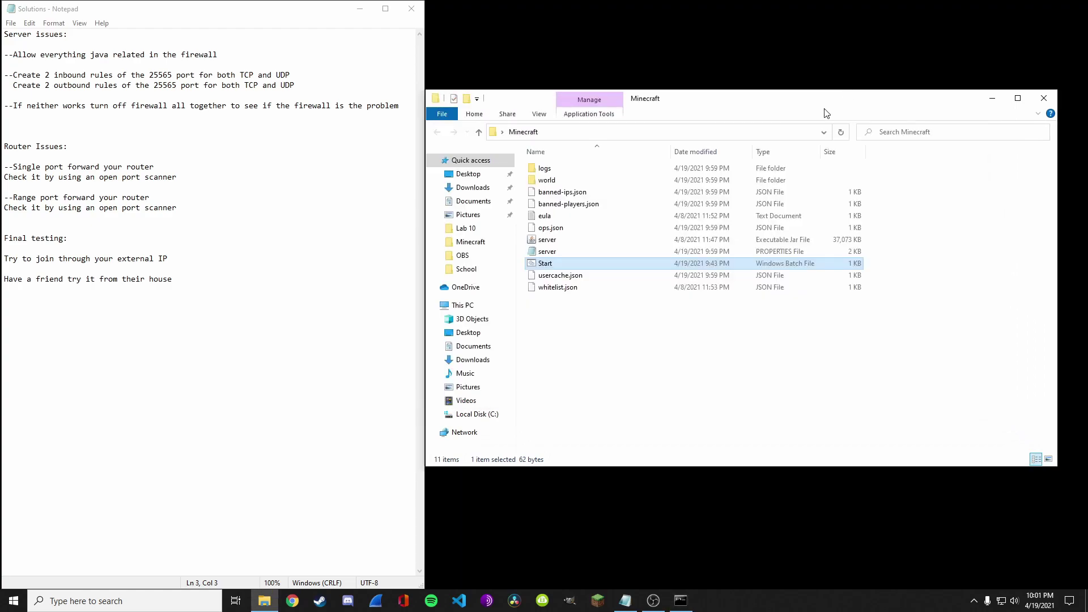
left_click(993, 98)
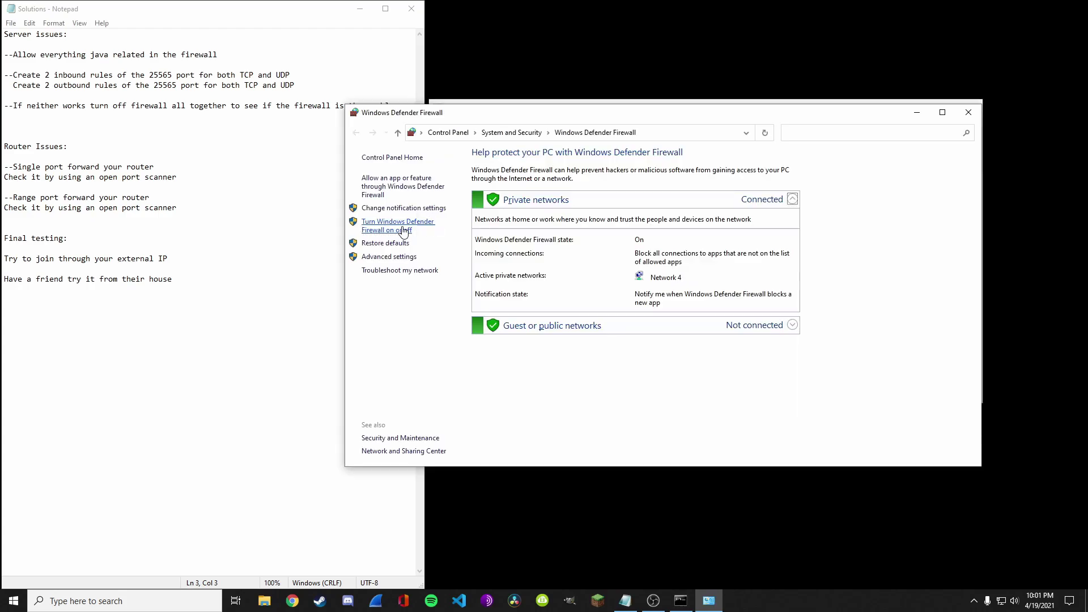
Turn off Windows Defender Firewall for both private and public networks and close the firewall window
left_click(391, 287)
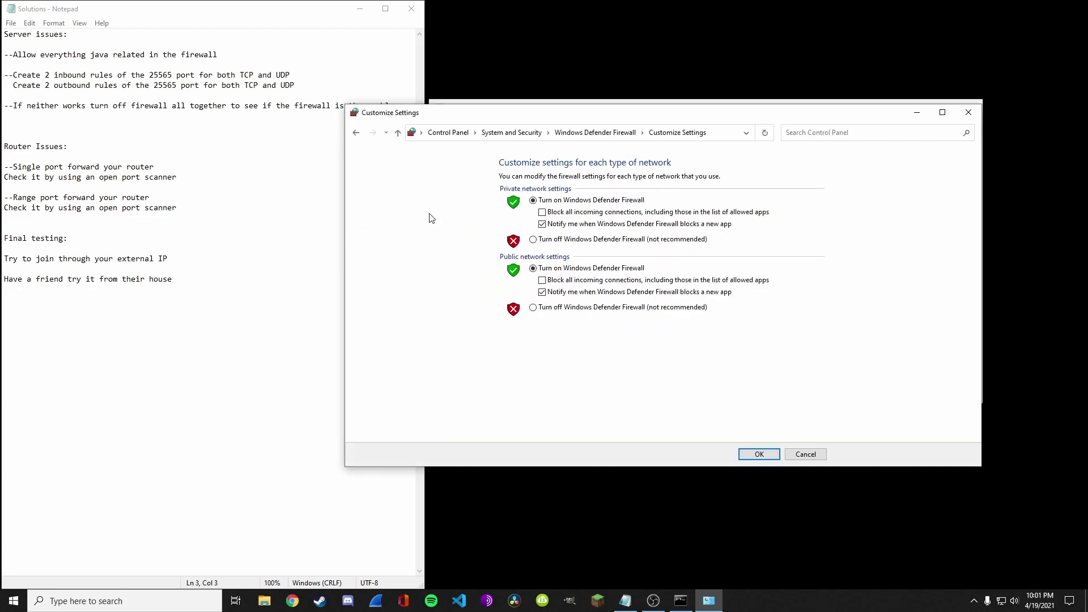
left_click(555, 307)
left_click(564, 240)
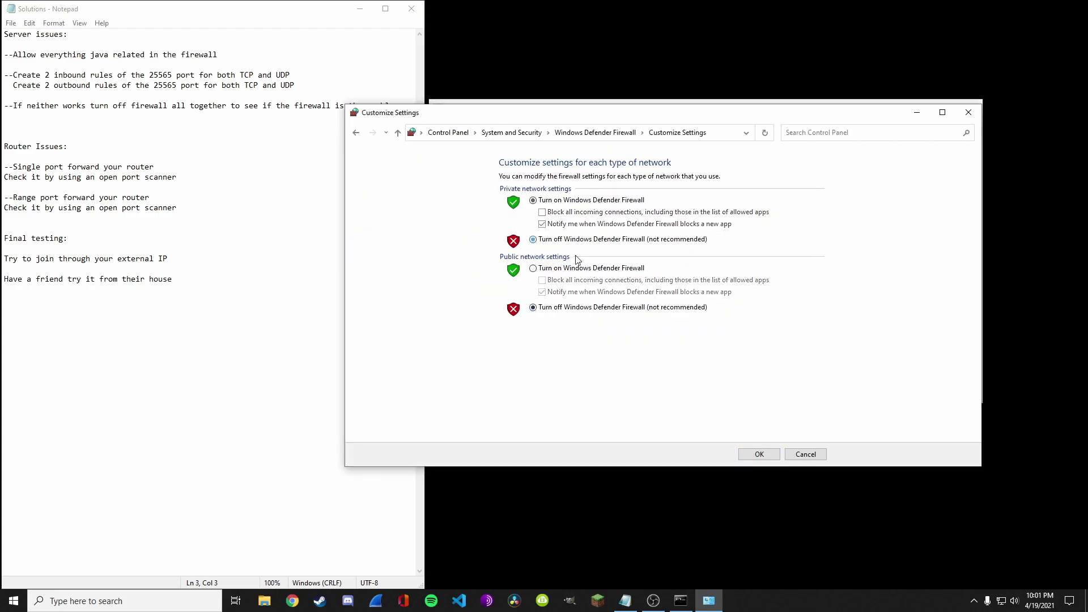
left_click(760, 455)
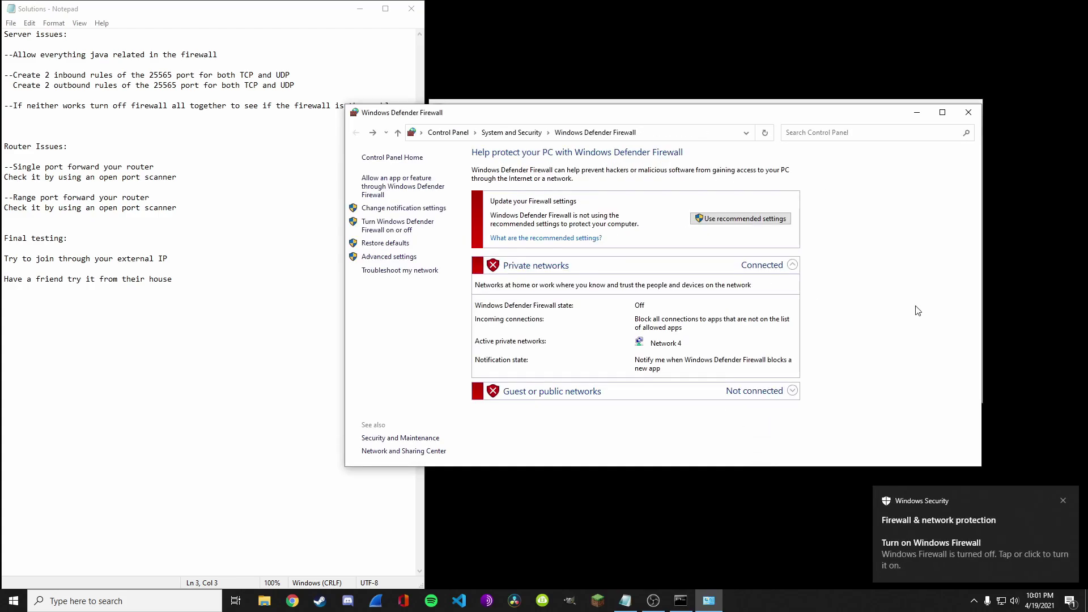
left_click(964, 117)
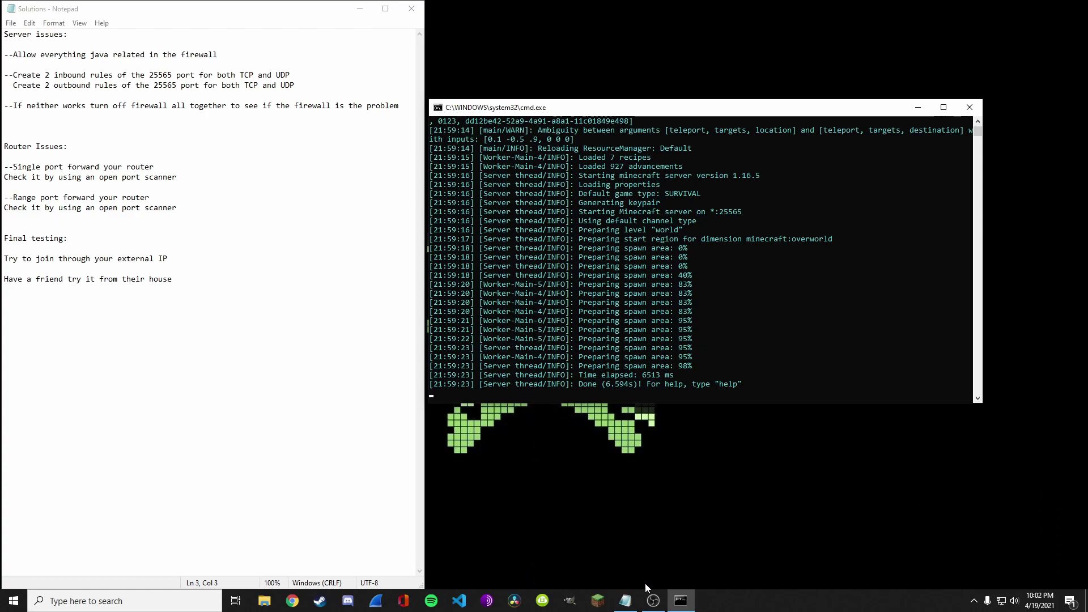
Reopen Windows Defender Firewall, turn it back on for both private and public networks and close the window
left_click(178, 602)
type("fir")
key("Return")
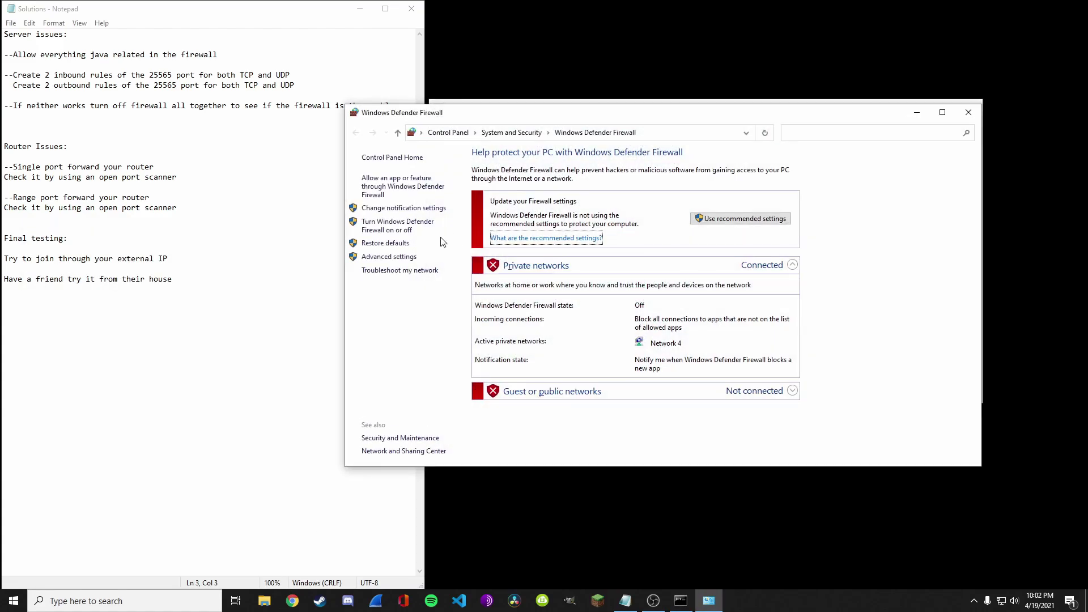
left_click(397, 226)
left_click(565, 201)
left_click(586, 271)
left_click(746, 456)
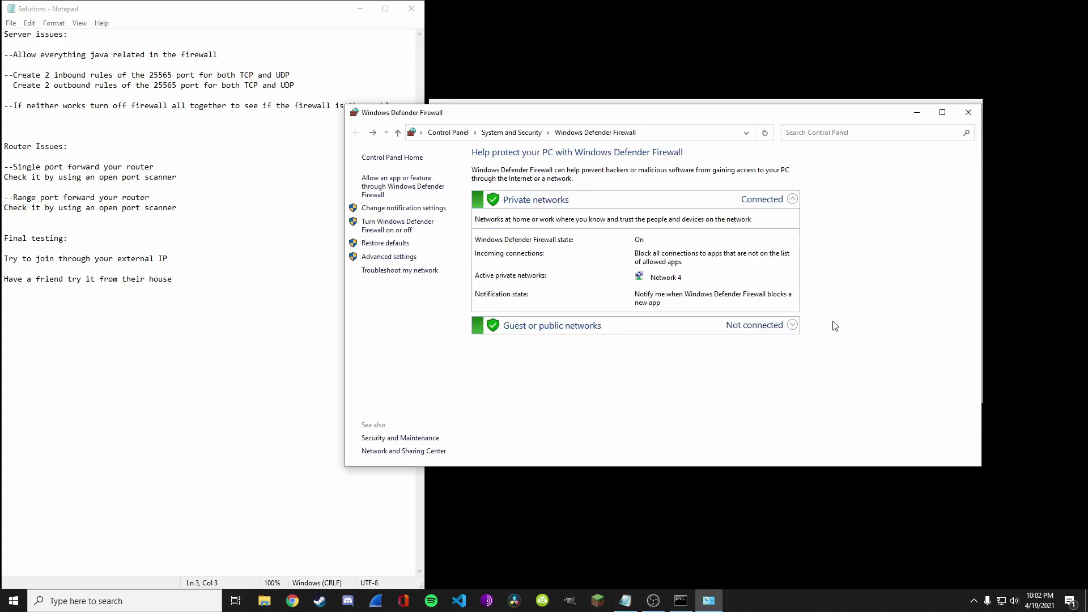
left_click(969, 112)
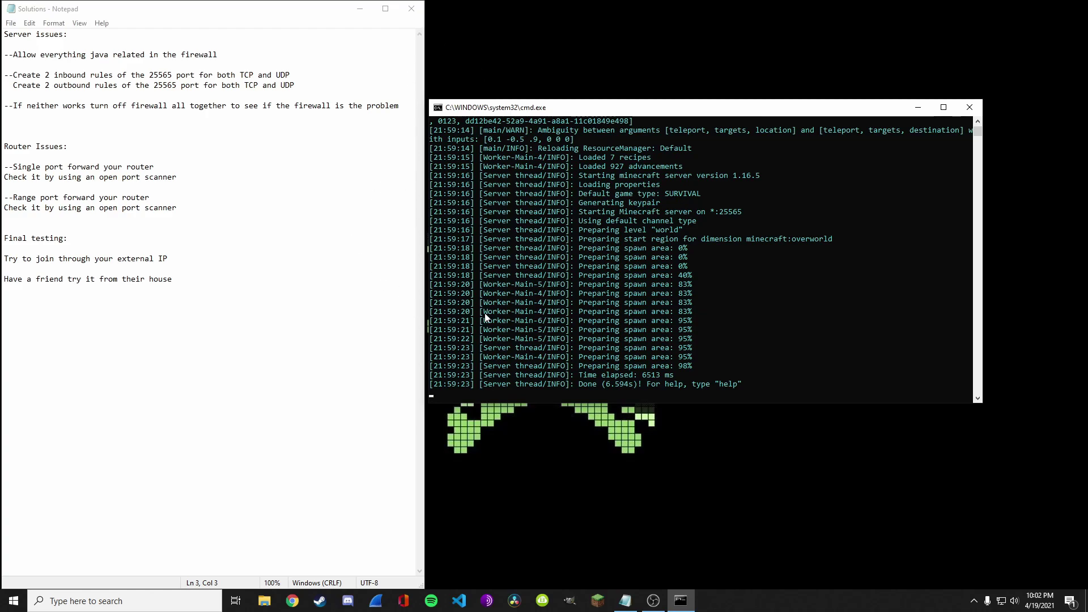
Switch to Chrome and open the bookmarked Open Port Check Tool at yougetsignal.com/tools/open-ports
left_click(292, 601)
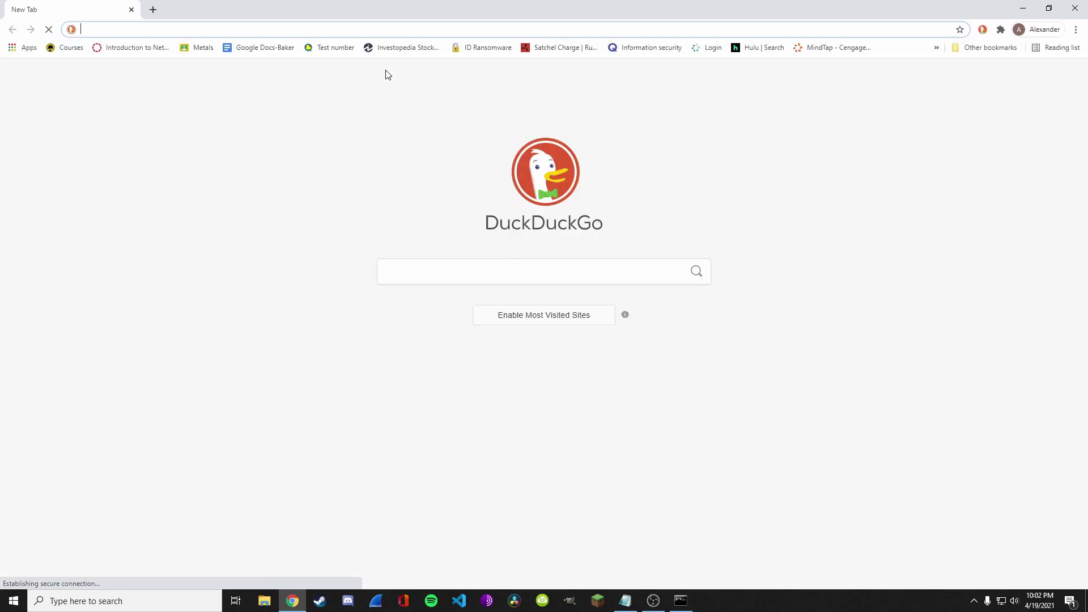
left_click(936, 47)
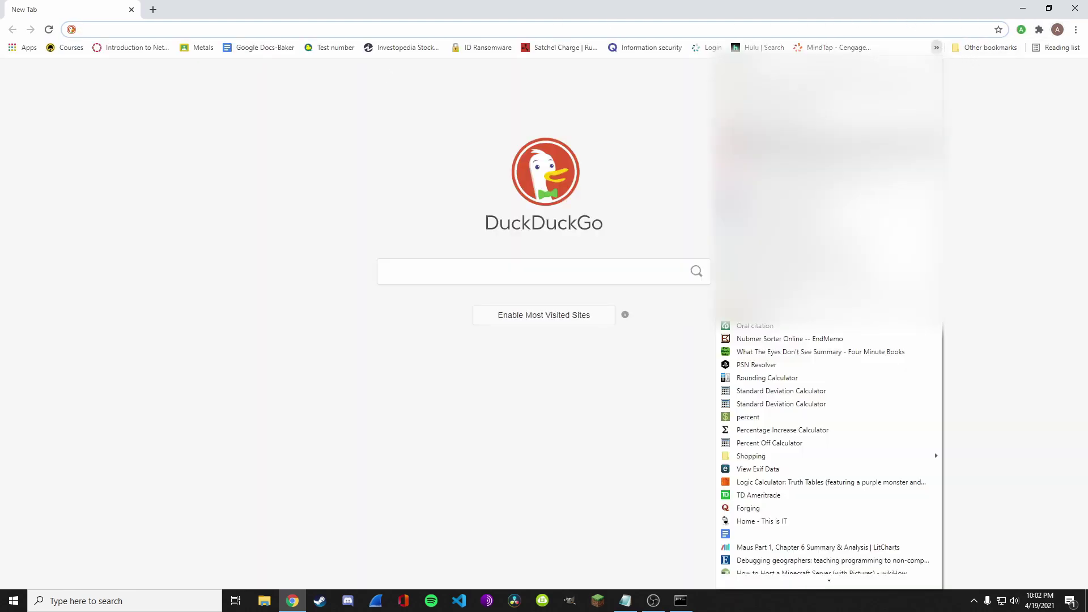
scroll(794, 544, "down", 2)
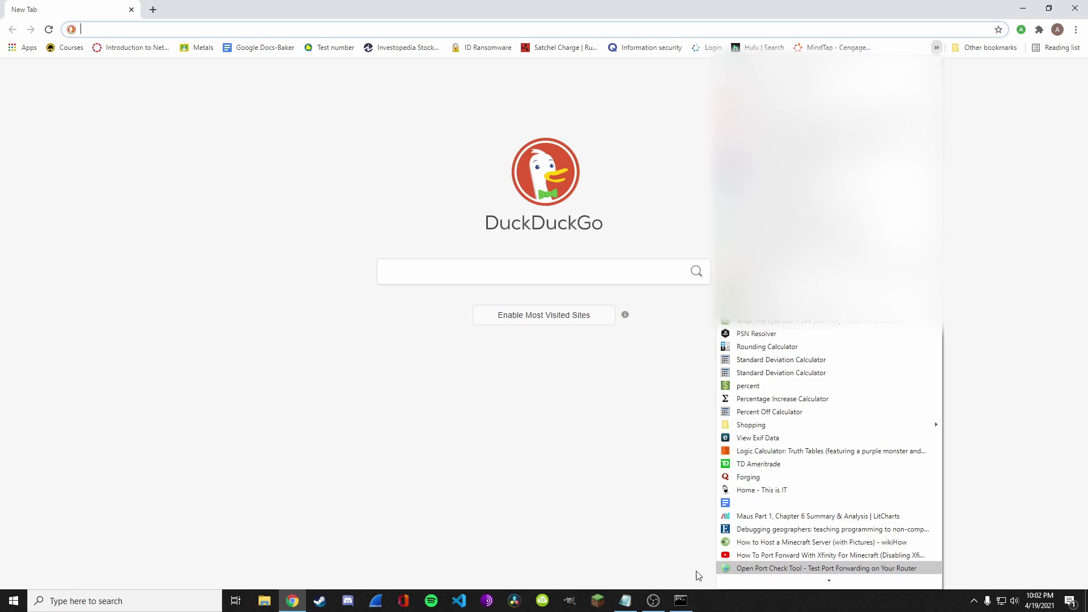
left_click(748, 568)
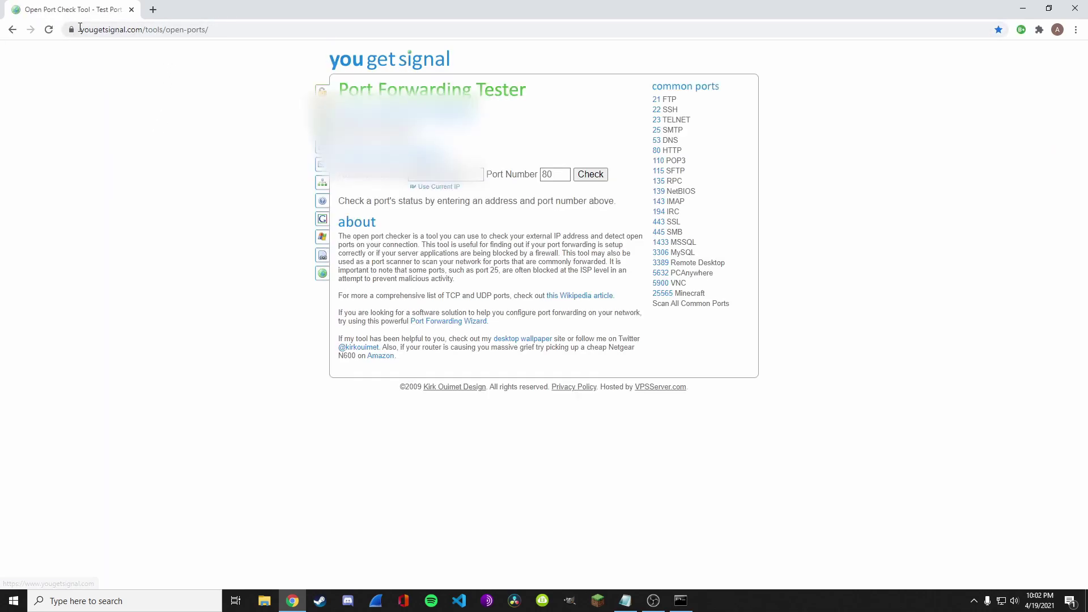
double_click(144, 30)
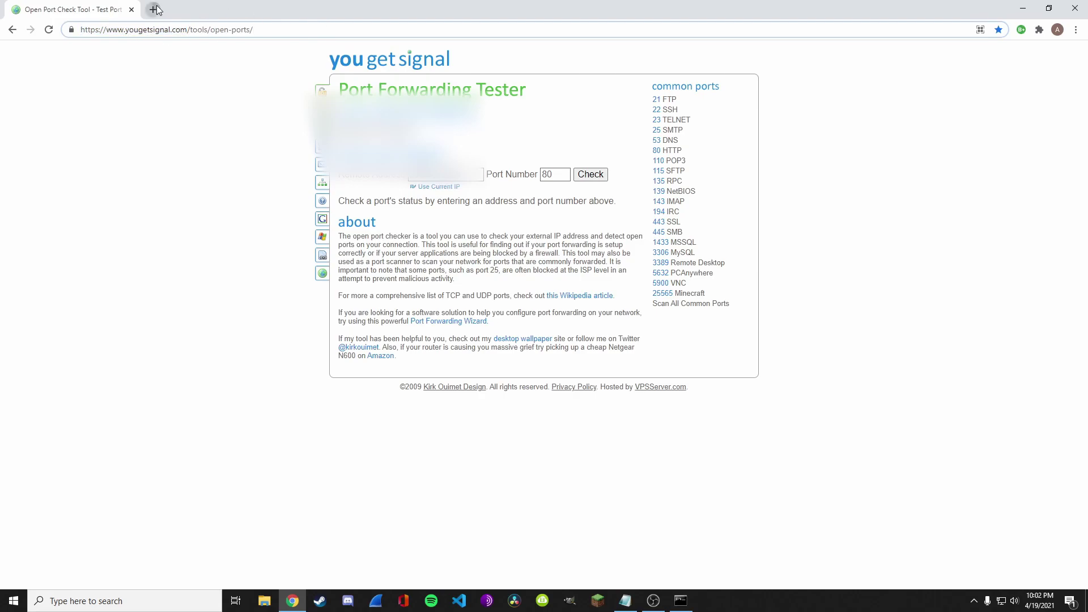
Search the web for "you get signal" in a new tab and open YouGetSignal's open port tester from the results
left_click(158, 9)
type("youg")
key("Delete")
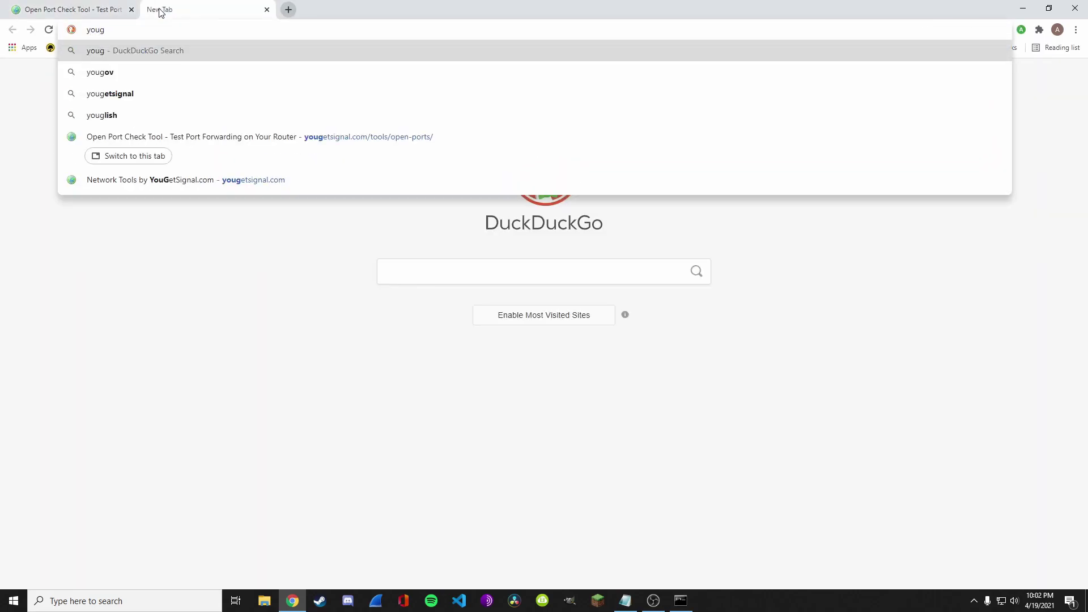
key("BackSpace")
type("get sign")
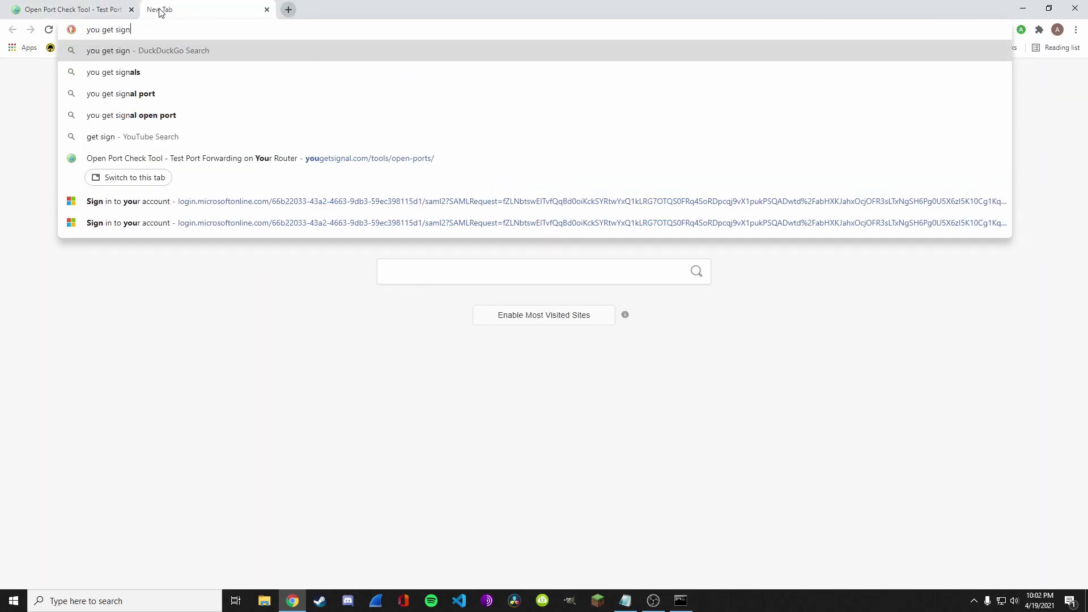
type("al")
key("Return")
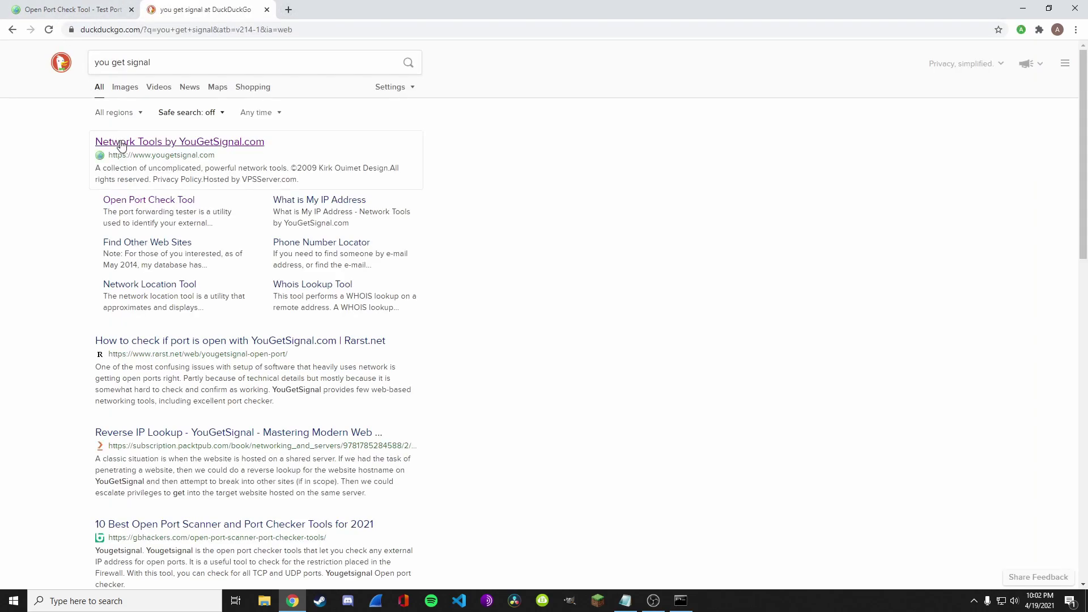
left_click(145, 145)
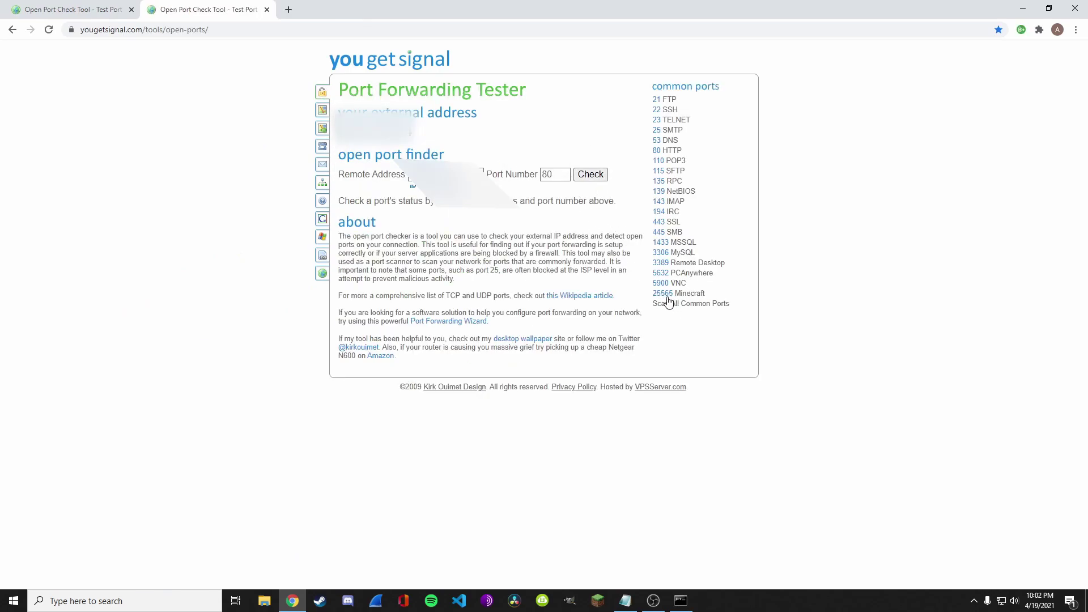
Check the status of port 25565 on the external address with the Port Forwarding Tester
double_click(562, 173)
type("25565")
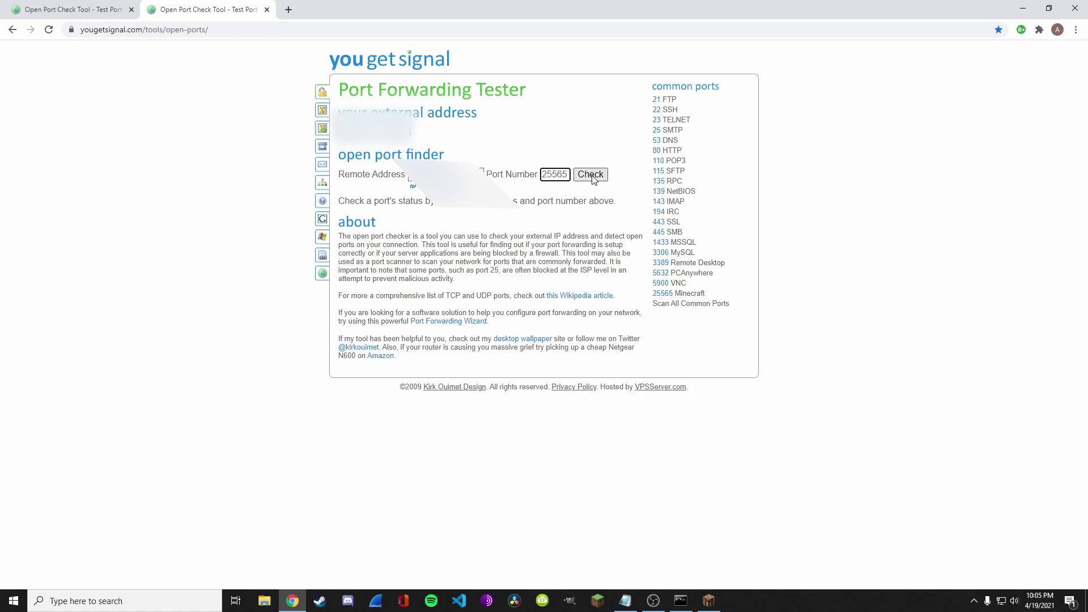
left_click(592, 177)
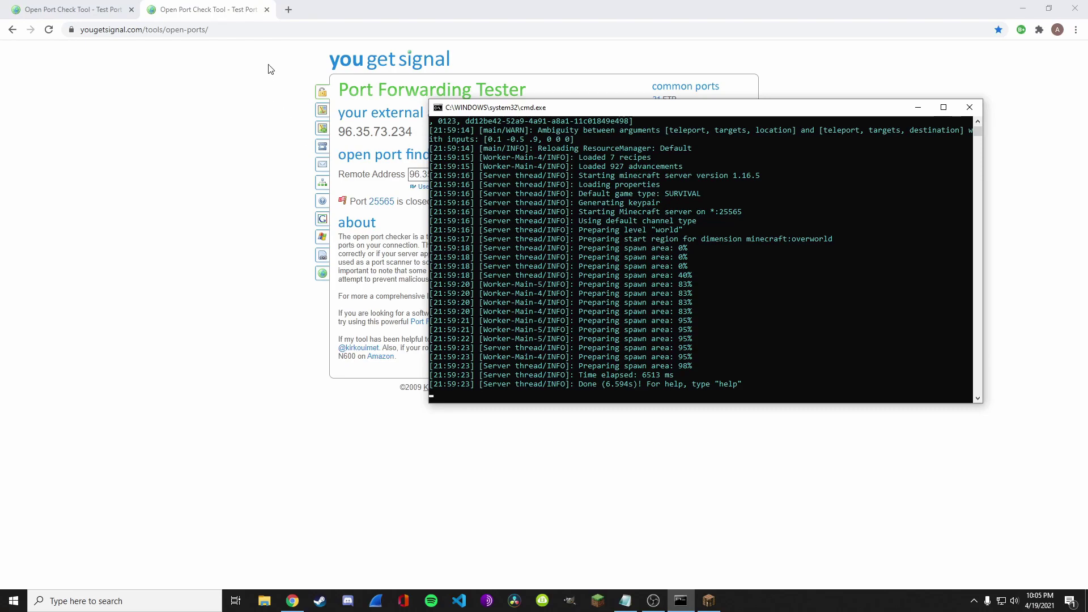
Open a new browser tab and a Command Prompt, run ipconfig and look up the default gateway address
left_click(288, 7)
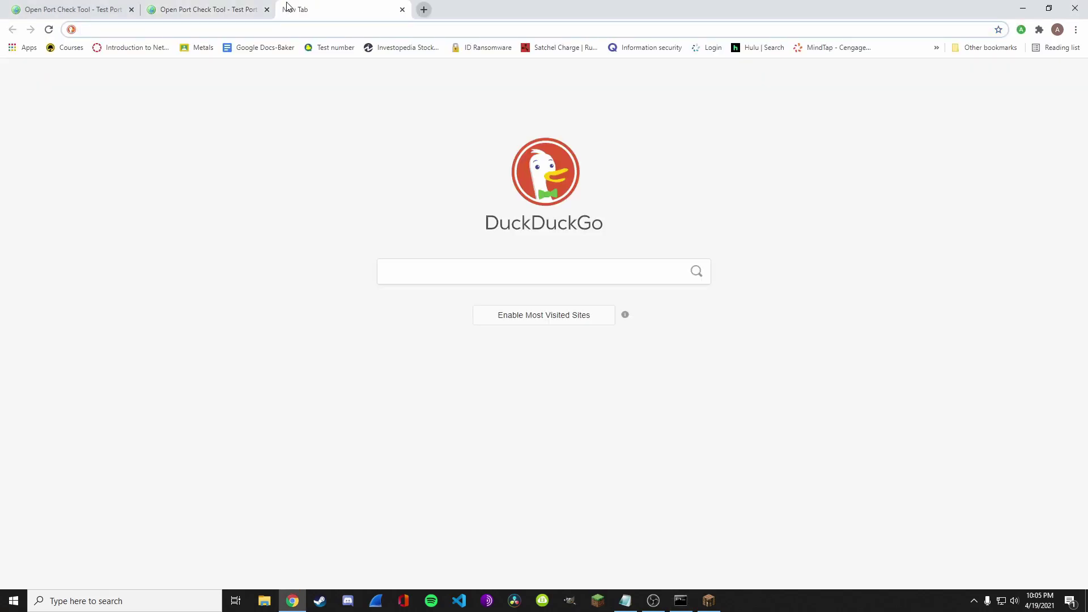
key("super+s")
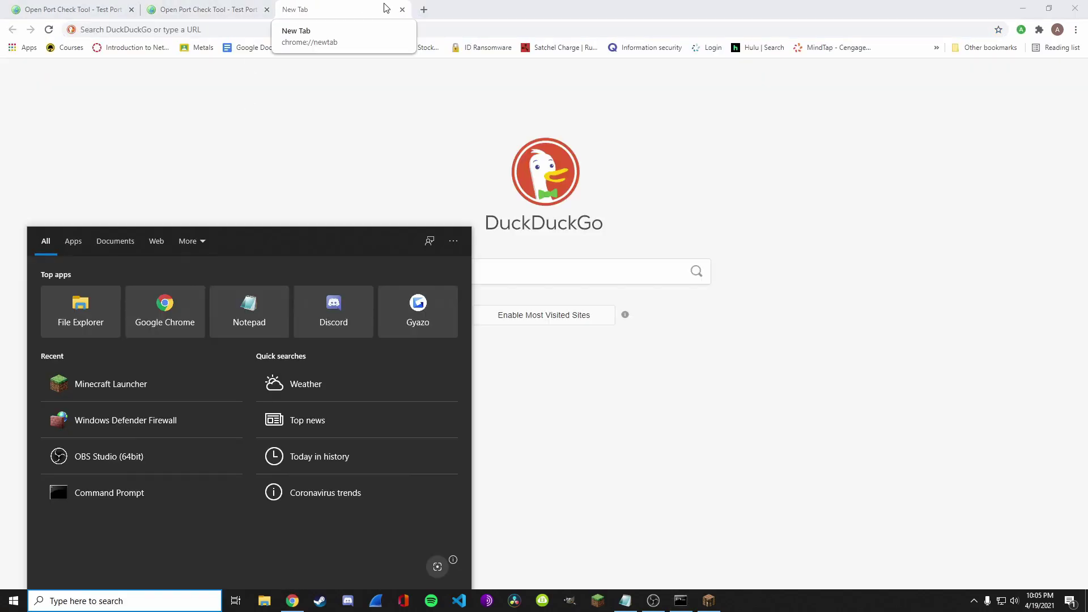
type("cmd")
key("Return")
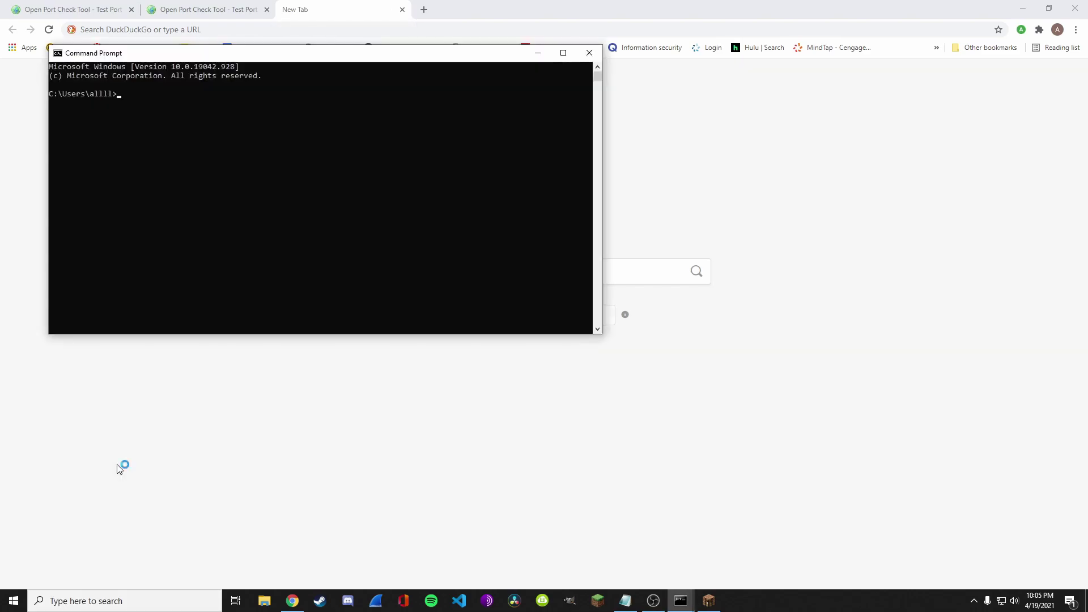
type("ipconfig")
key("Return")
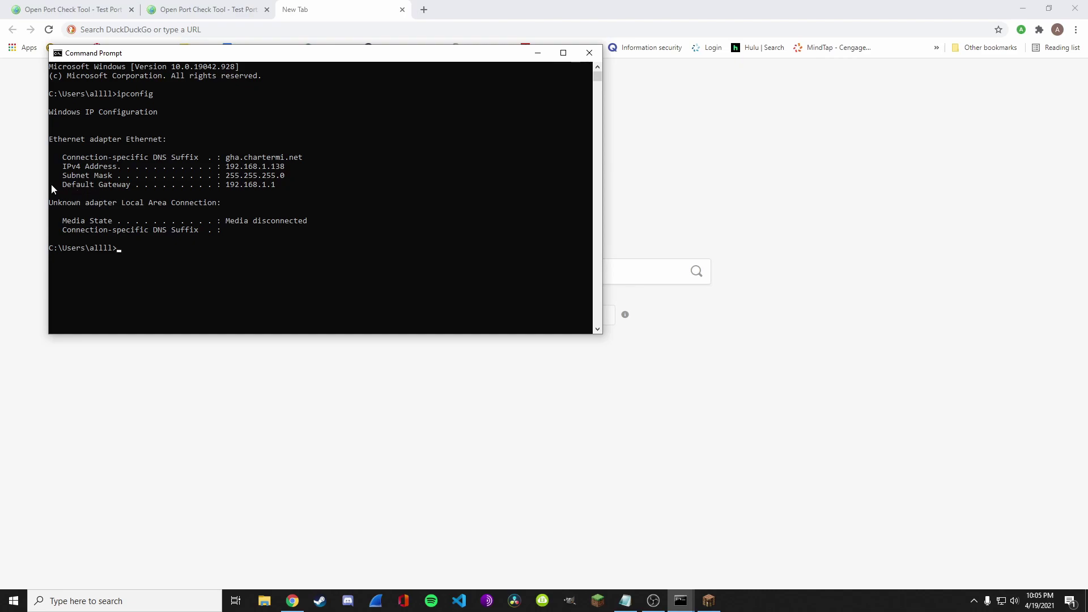
left_click_drag(118, 97, 152, 95)
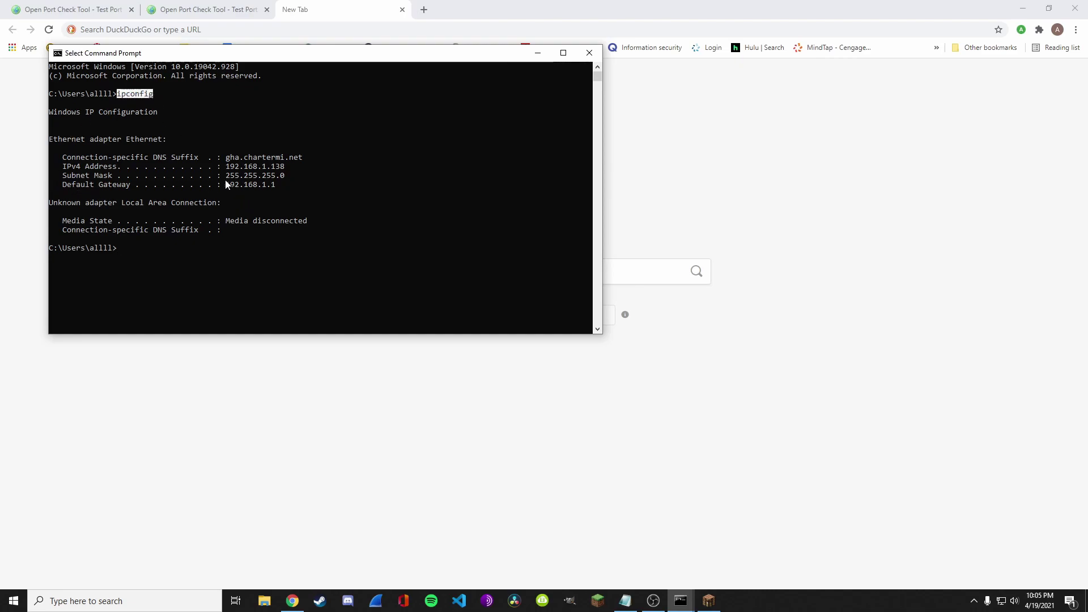
left_click_drag(61, 185, 252, 187)
left_click(252, 187)
Open the router page at 192.168.1.1 in the browser, continue to Linksys Smart Wi-Fi and sign in with the router password
left_click(385, 10)
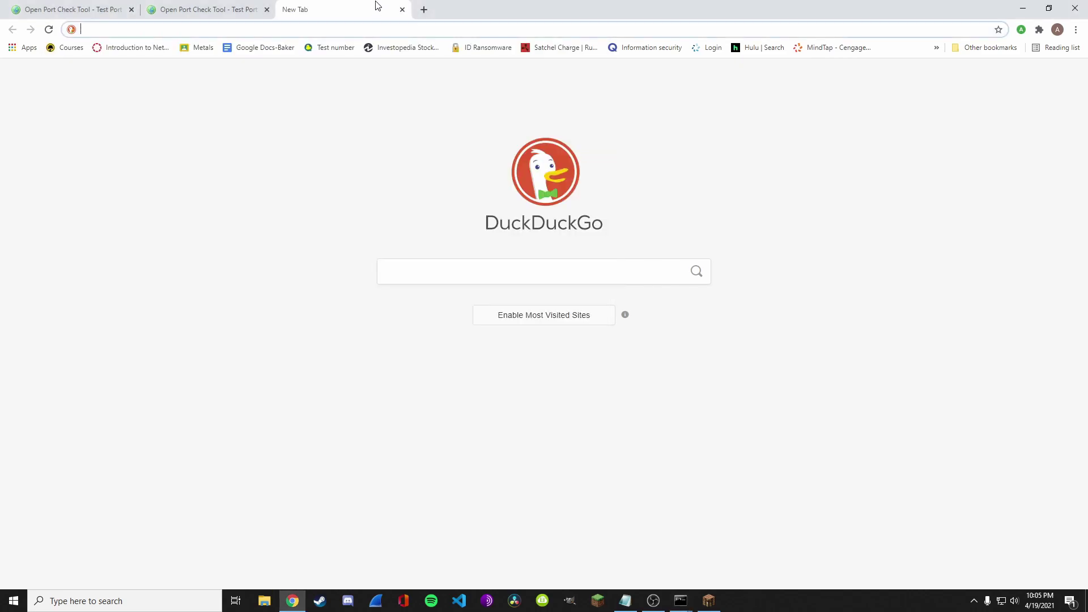
left_click(359, 29)
type("192")
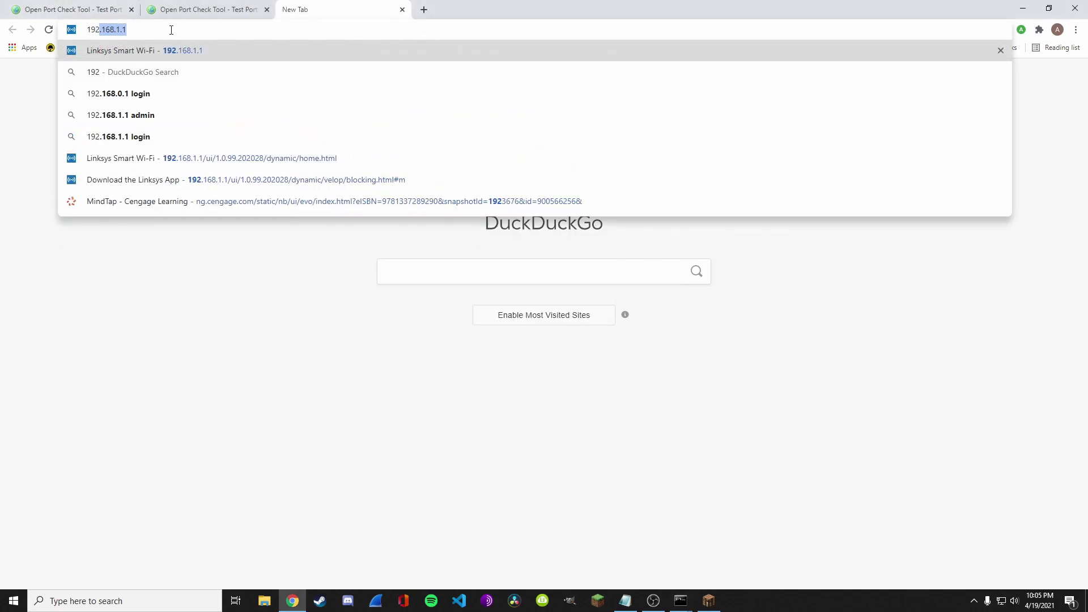
key("Return")
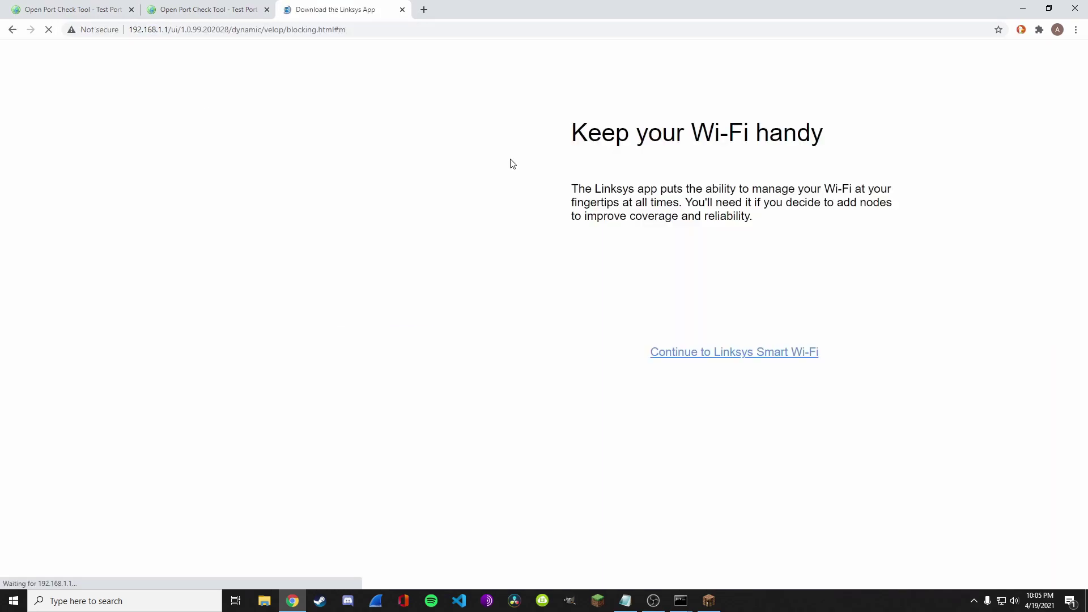
left_click(774, 449)
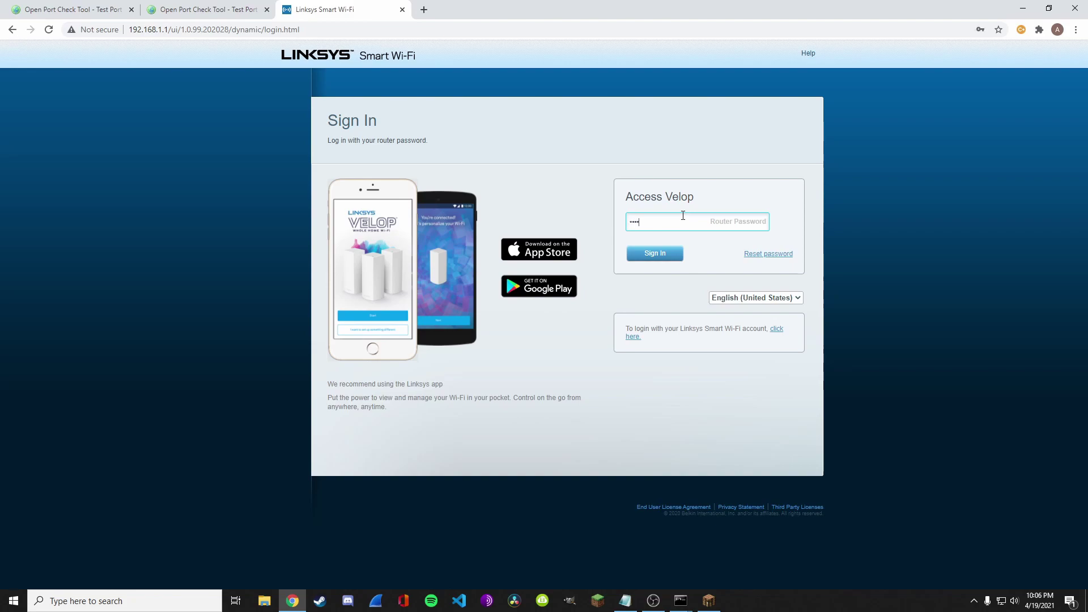
left_click(655, 254)
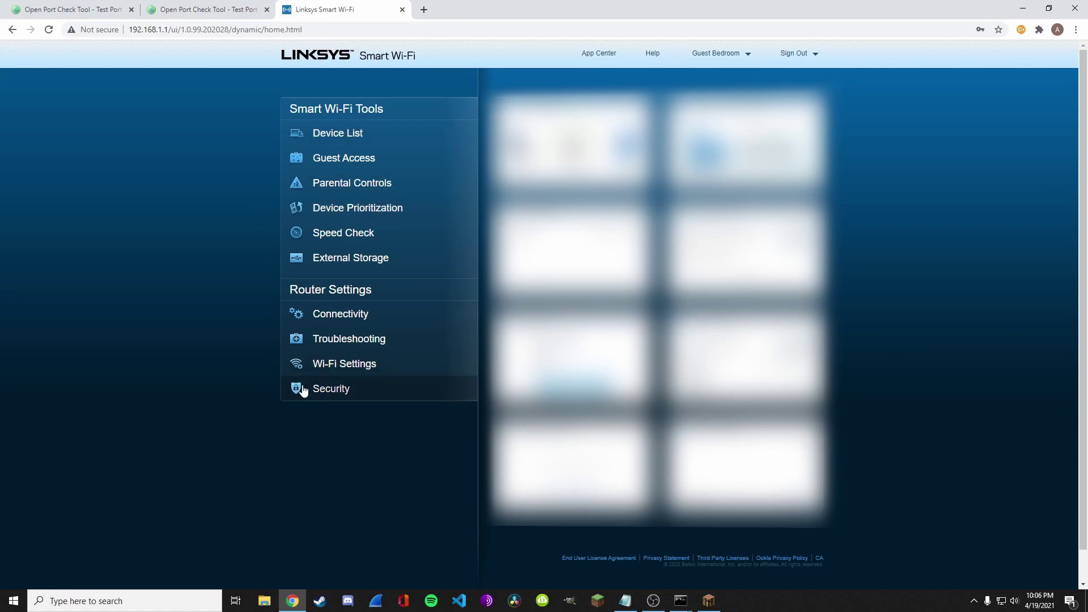
Open the router's Single Port Forwarding list within the Apps and Gaming security settings
left_click(331, 388)
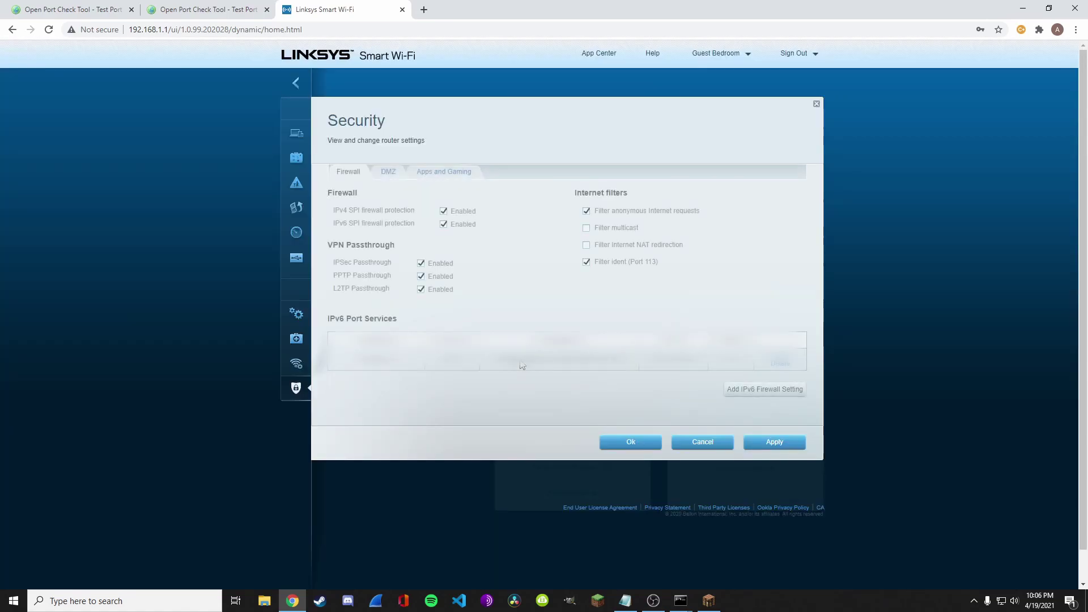
left_click(428, 174)
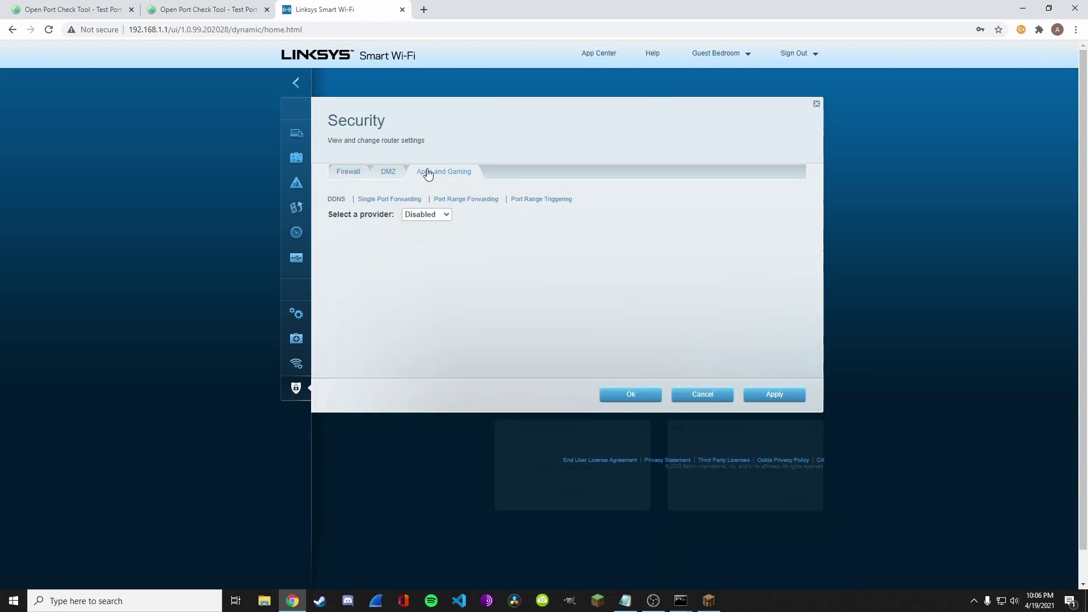
left_click(439, 203)
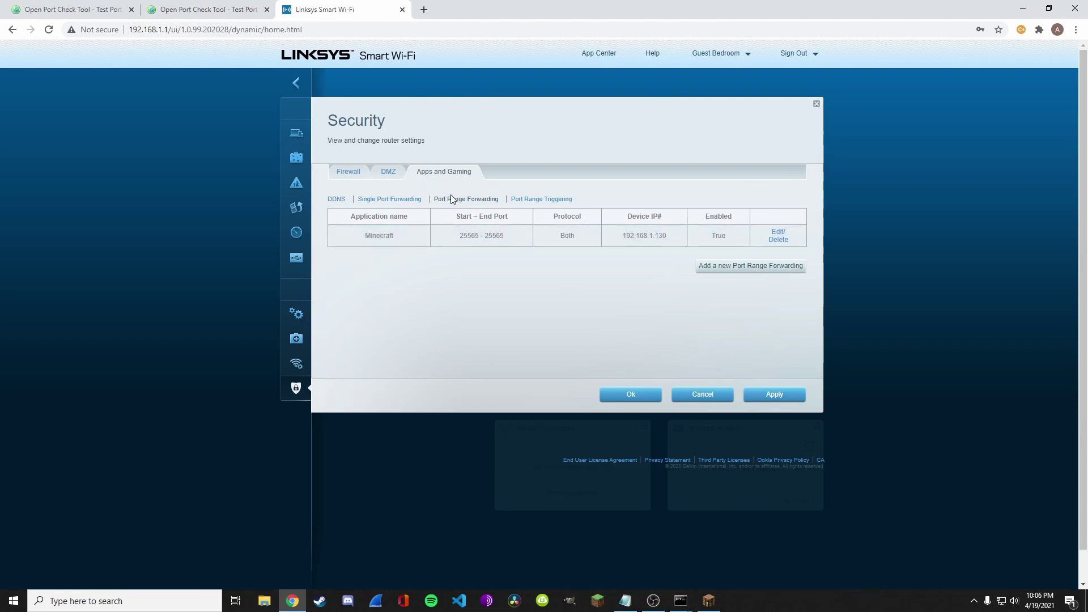
left_click(413, 202)
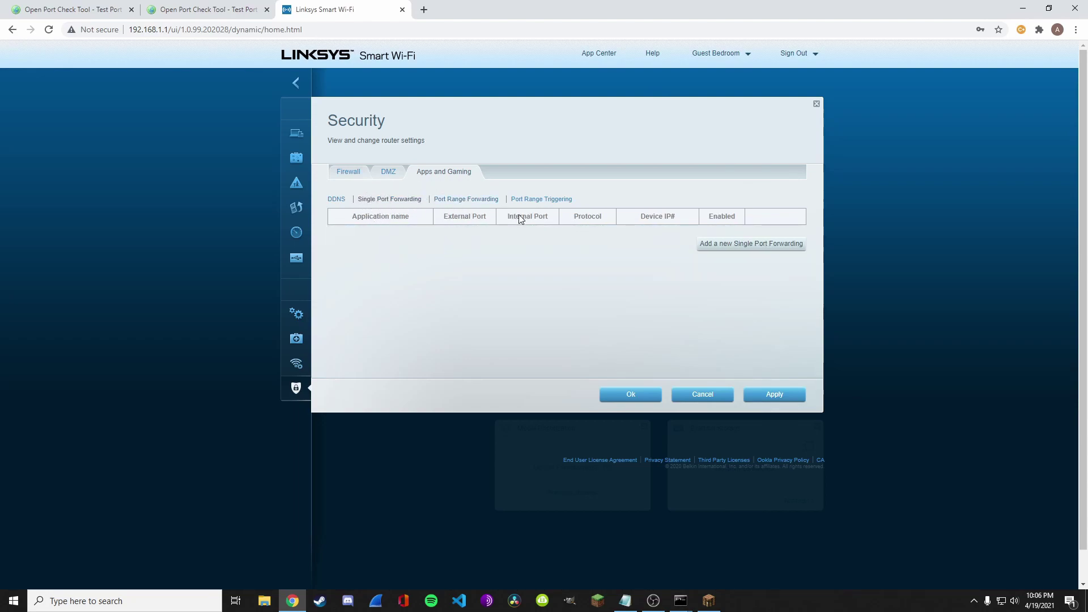
Add a single port forwarding entry named Mincraft with external and internal port 25565, keeping the protocol at Both
left_click(751, 248)
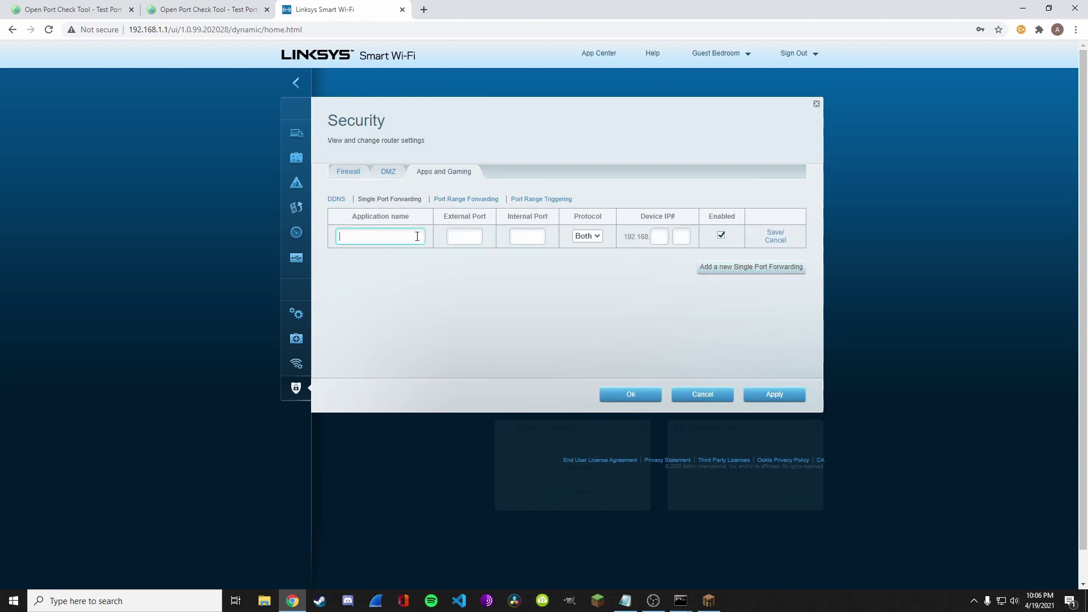
type("Mincraft")
left_click(459, 234)
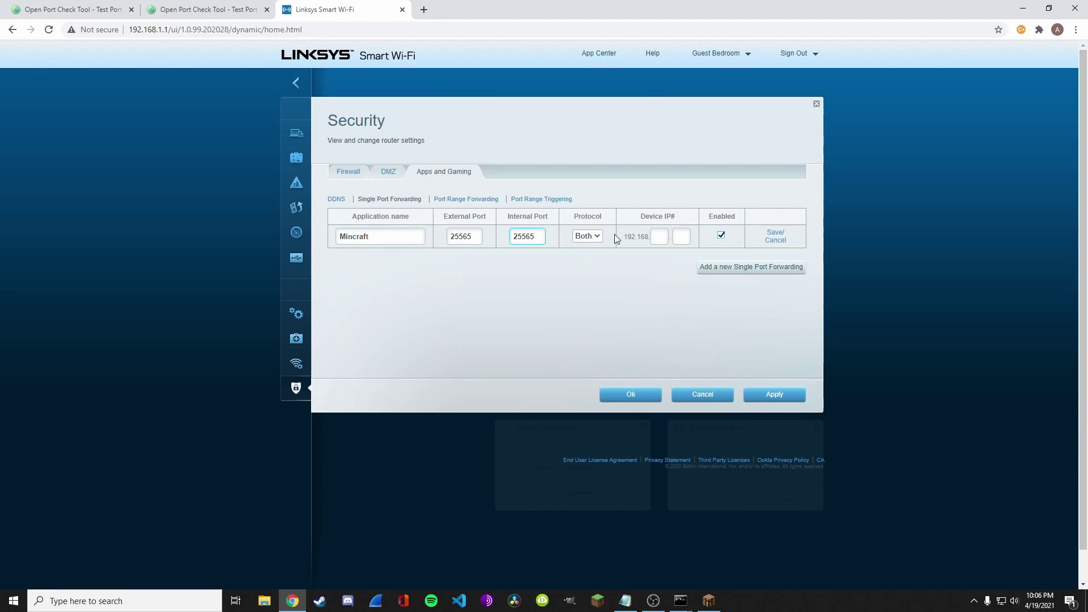
left_click(601, 240)
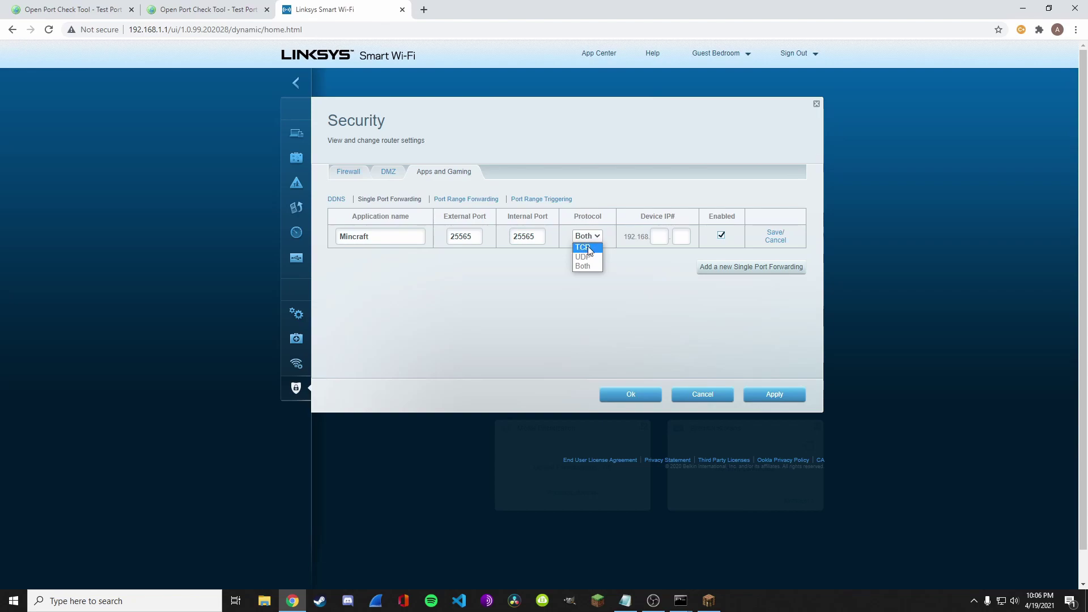
left_click(596, 238)
left_click(576, 239)
left_click(657, 236)
left_click(667, 237)
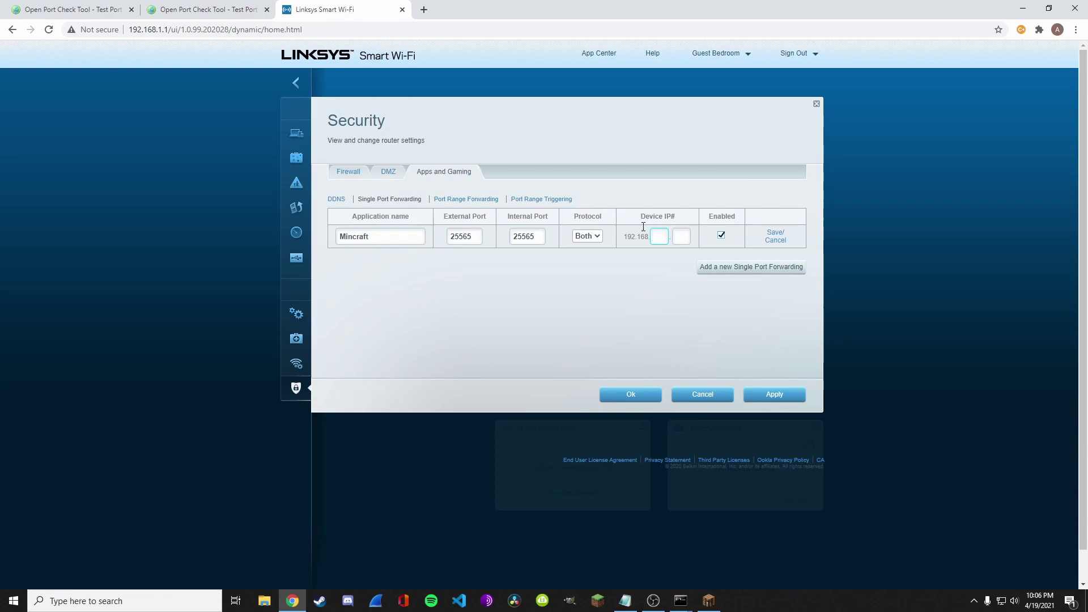
Switch to Command Prompt and look up the computer's IPv4 address in the ipconfig output, copying it
mouse_move(680, 601)
mouse_move(633, 544)
left_click(740, 550)
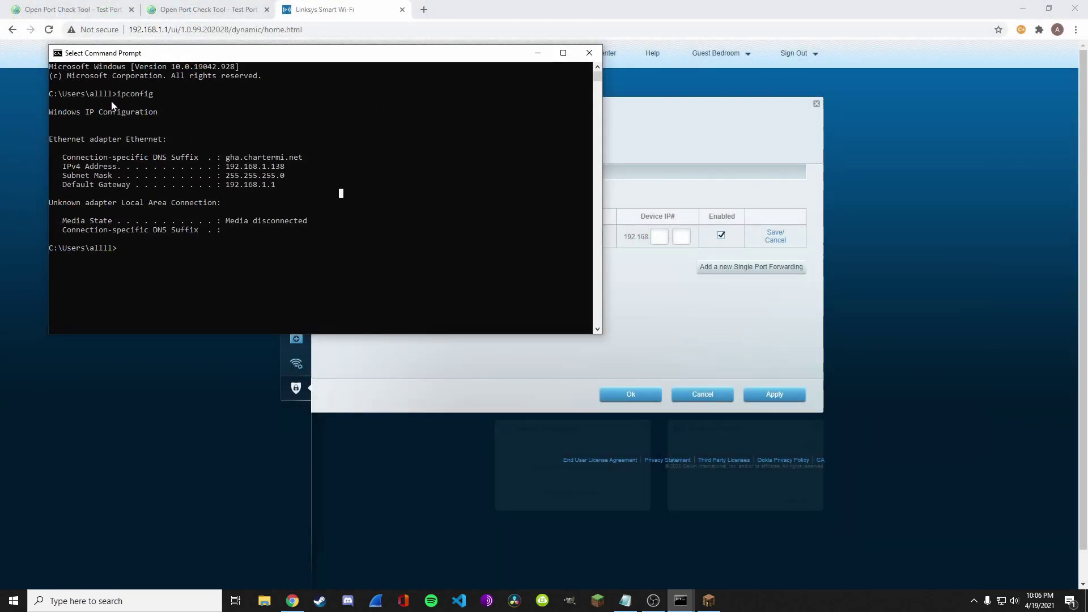
left_click_drag(120, 94, 153, 96)
left_click(208, 113)
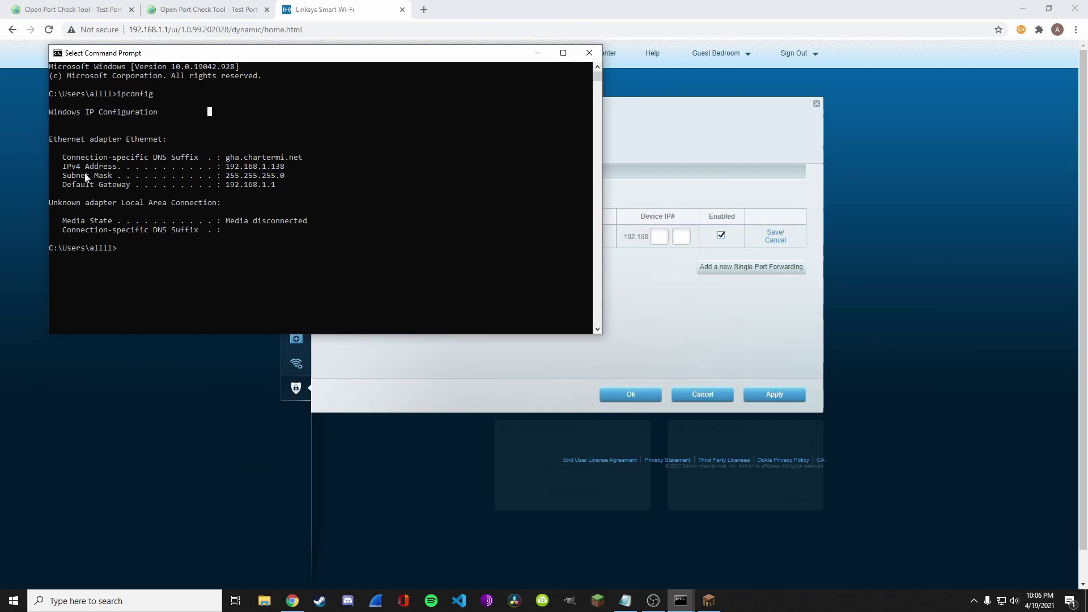
left_click(227, 167)
left_click_drag(240, 165, 281, 168)
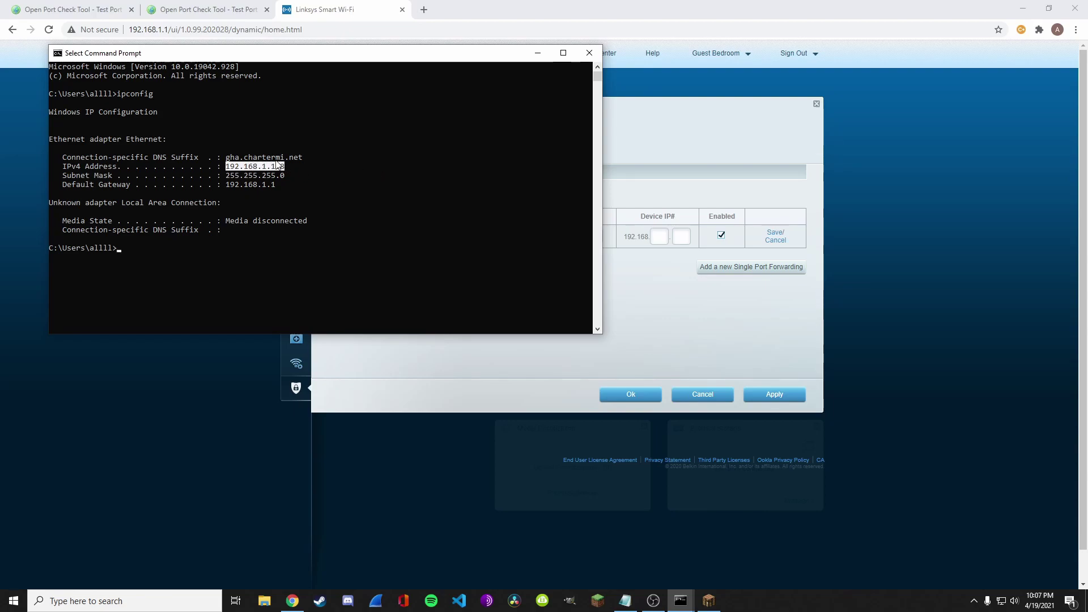
key("ctrl+c")
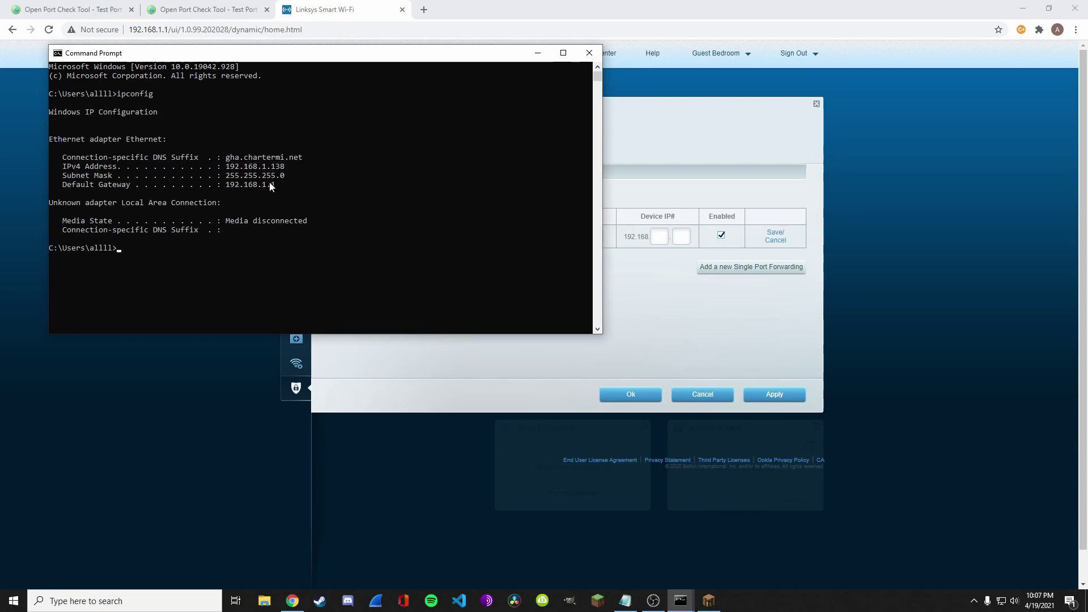
Complete the Mincraft entry's device IP as 192.168.1.138, rechecking the address in Command Prompt, and try to apply the rule
left_click(672, 230)
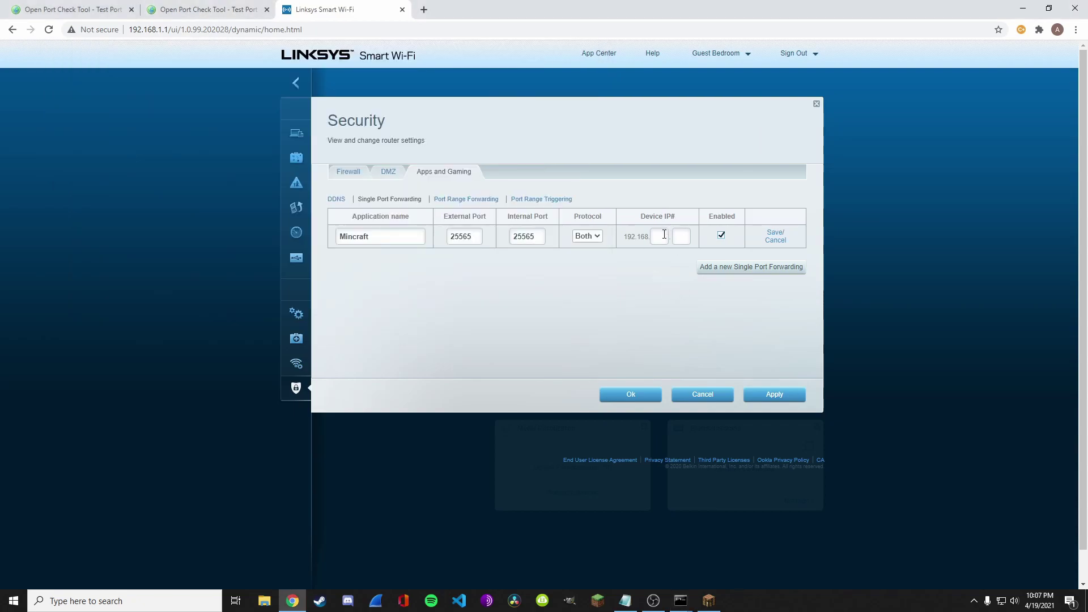
mouse_move(681, 600)
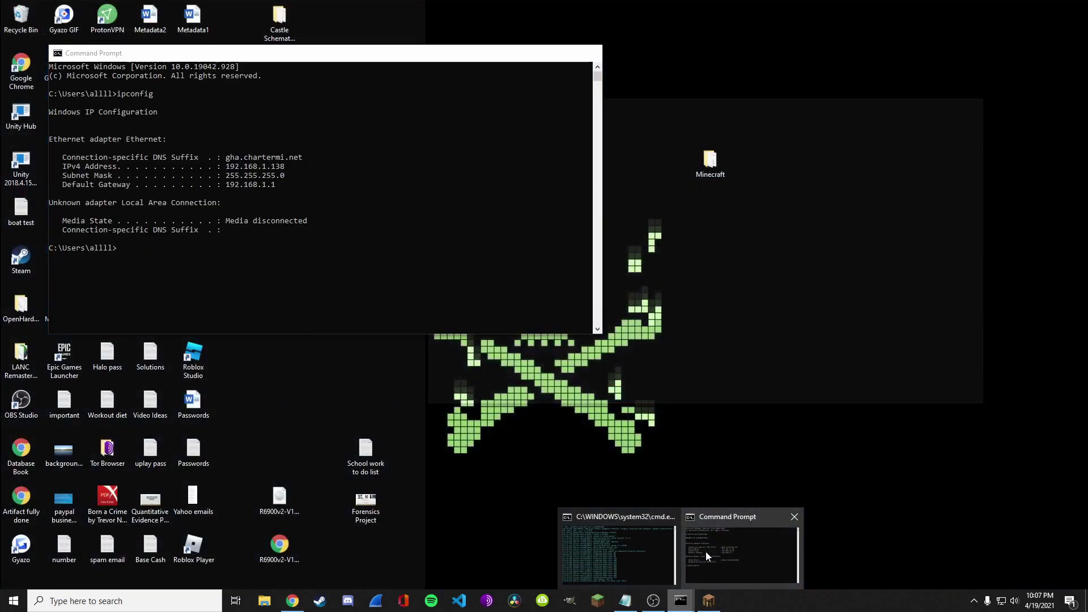
left_click(706, 552)
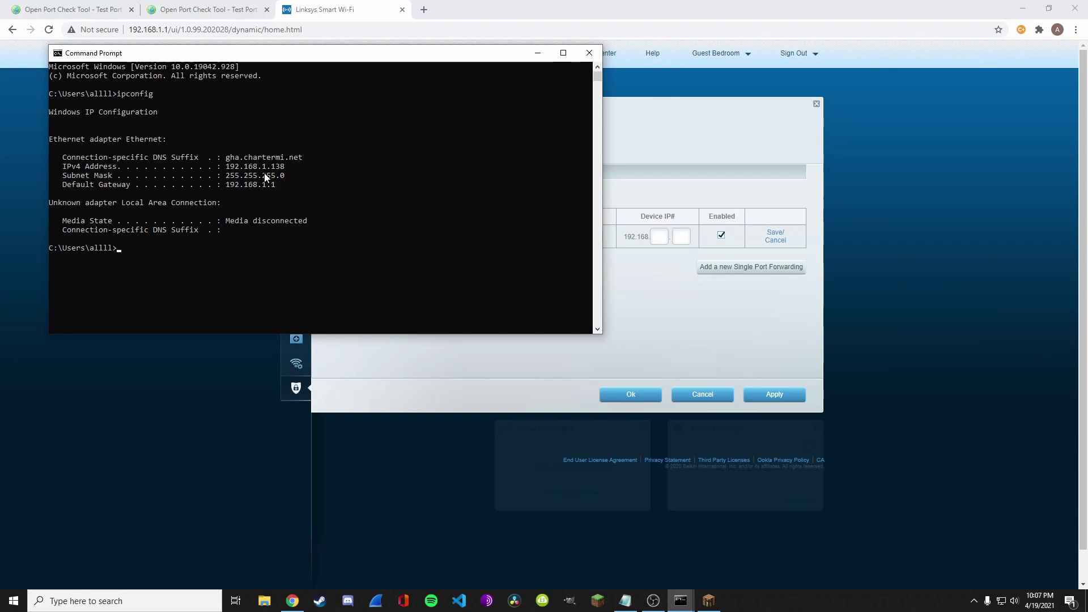
left_click(665, 232)
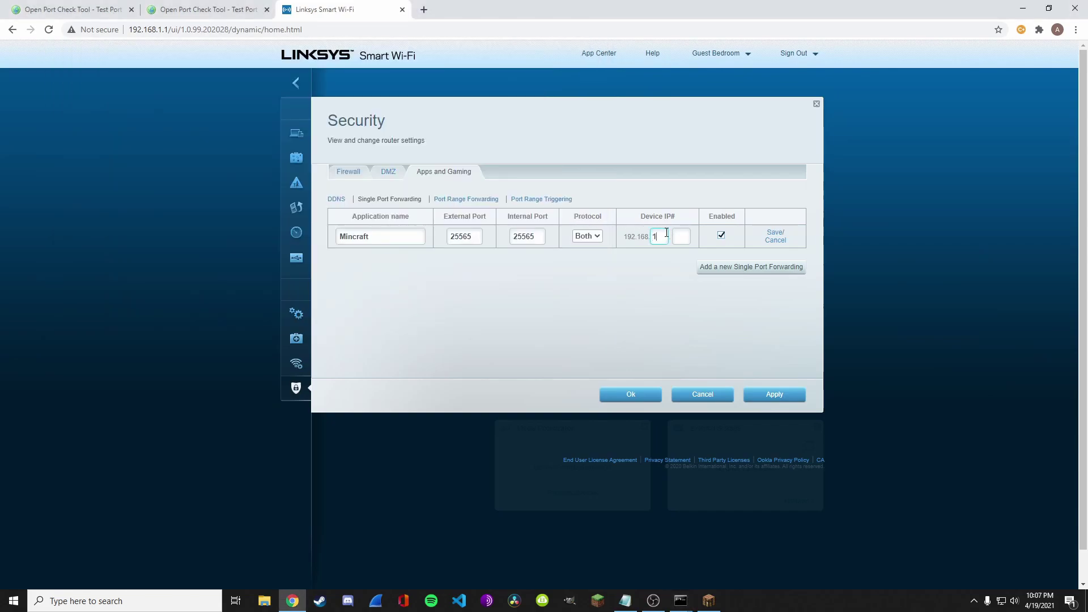
left_click(684, 236)
type("138")
left_click(773, 396)
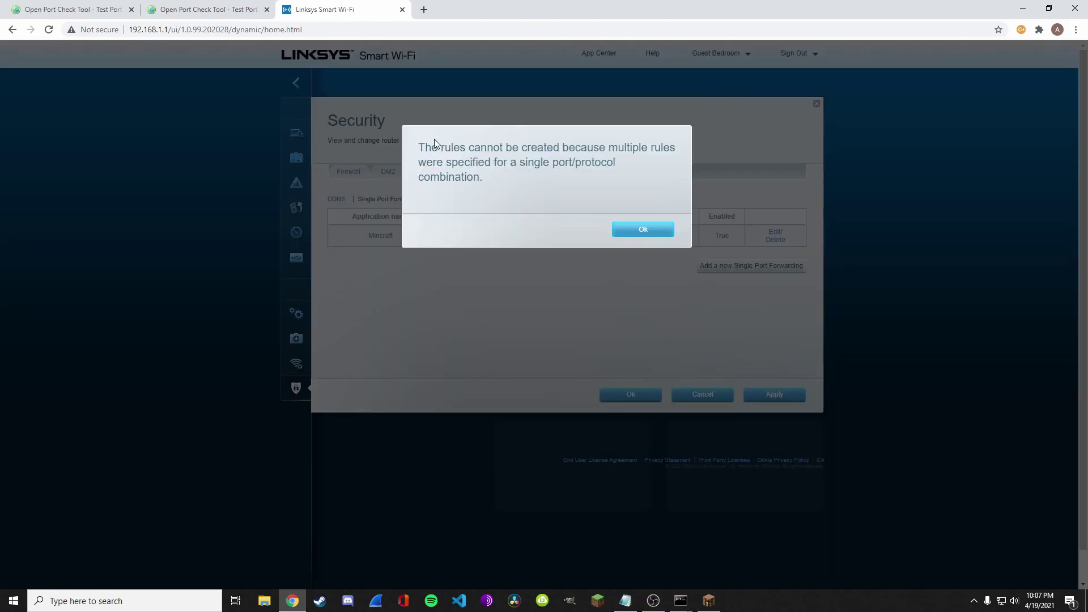
Dismiss the error message and delete the Mincraft entry from the single port forwarding list
left_click(637, 233)
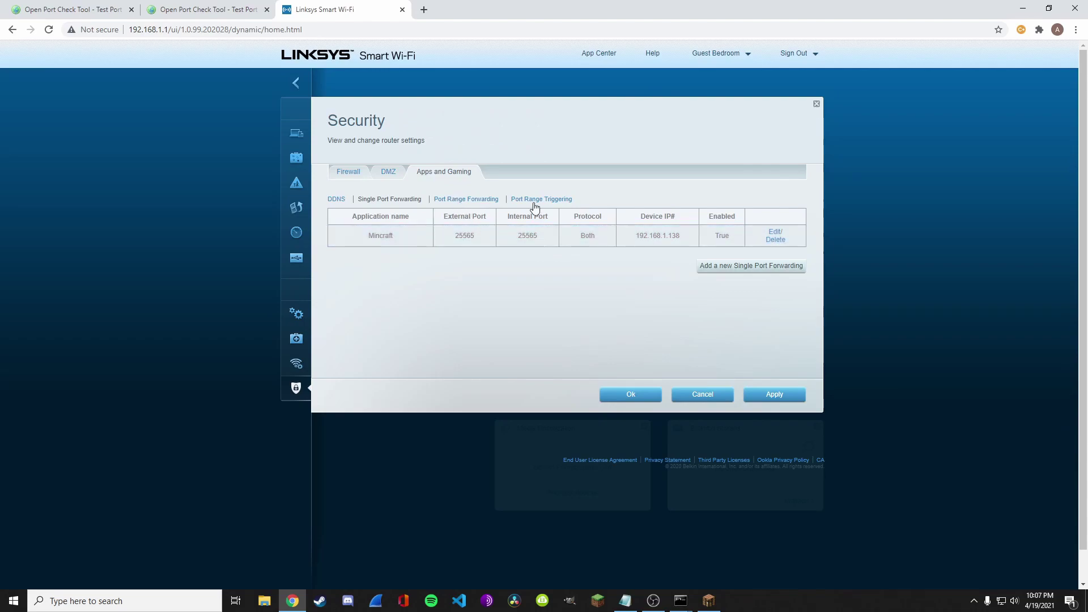
left_click(455, 202)
left_click(569, 221)
left_click(775, 240)
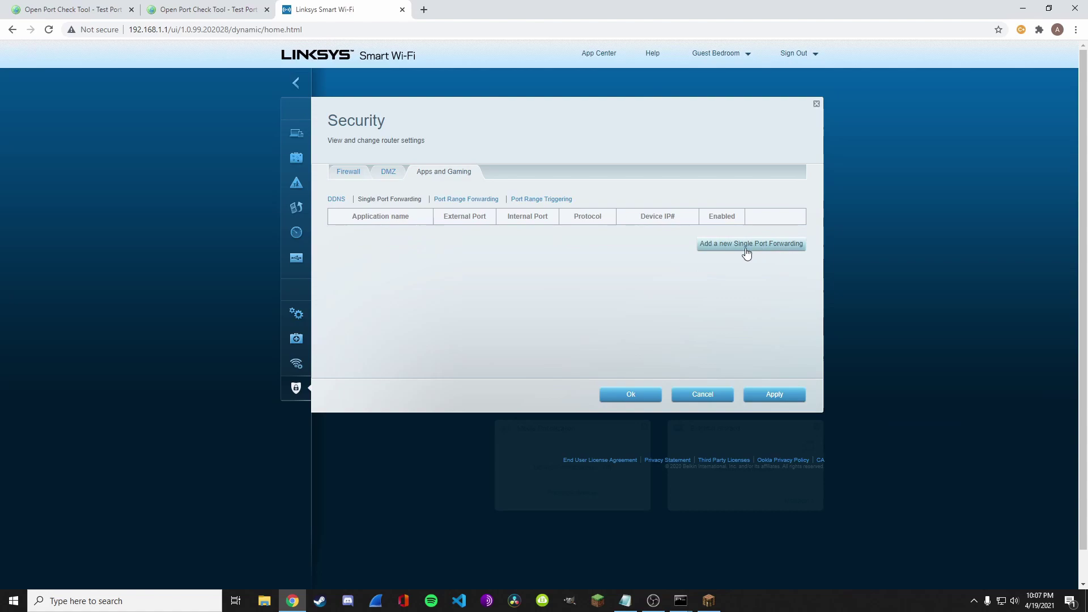
Open the existing Minecraft entry under Port Range Forwarding for editing and apply the settings
left_click(453, 202)
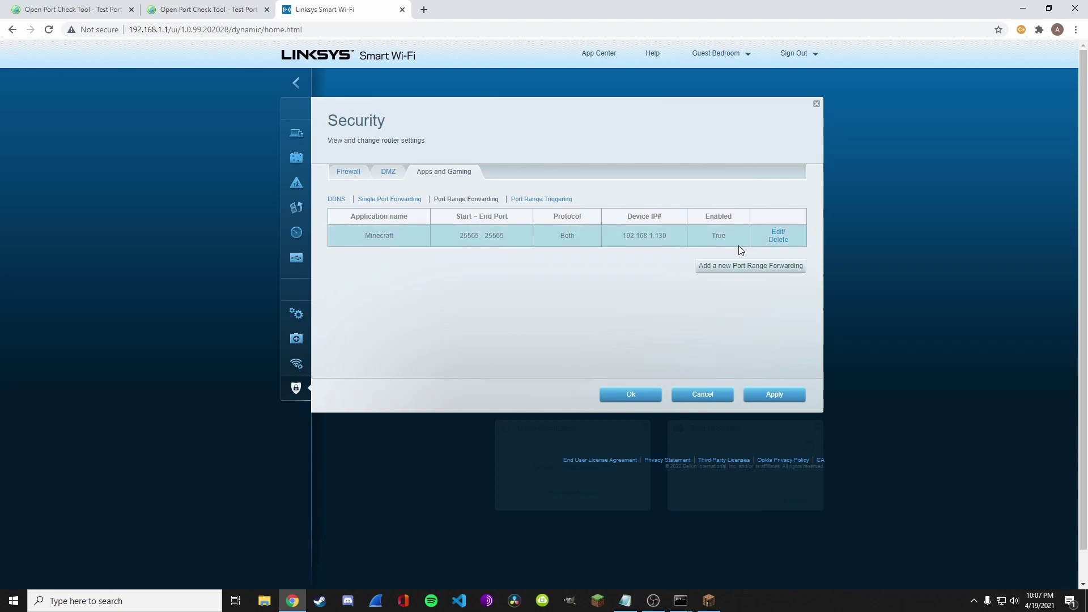
left_click(777, 233)
double_click(364, 235)
left_click(397, 235)
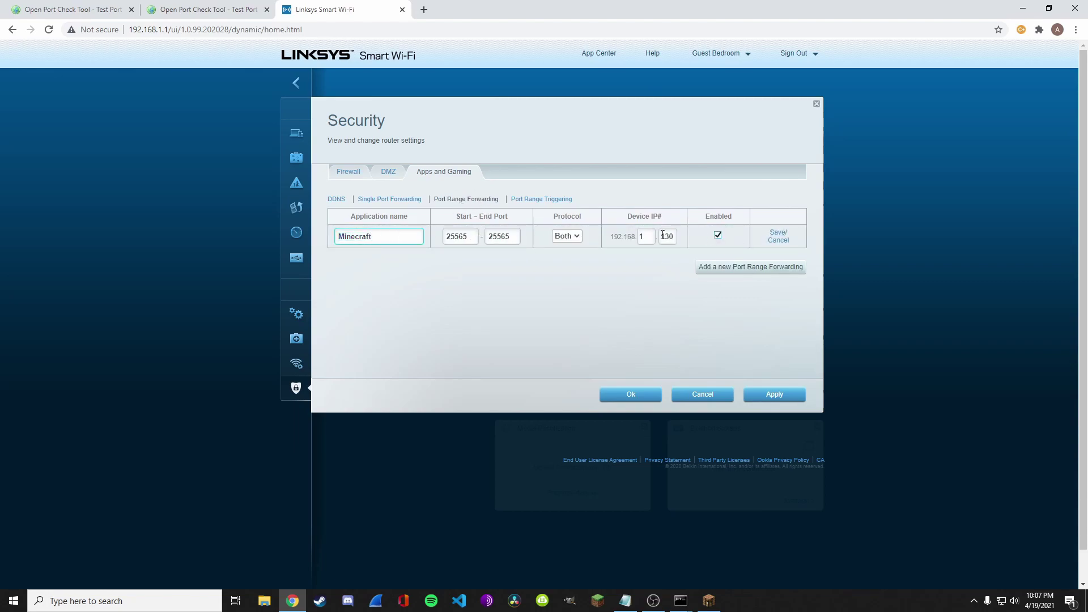
left_click(775, 395)
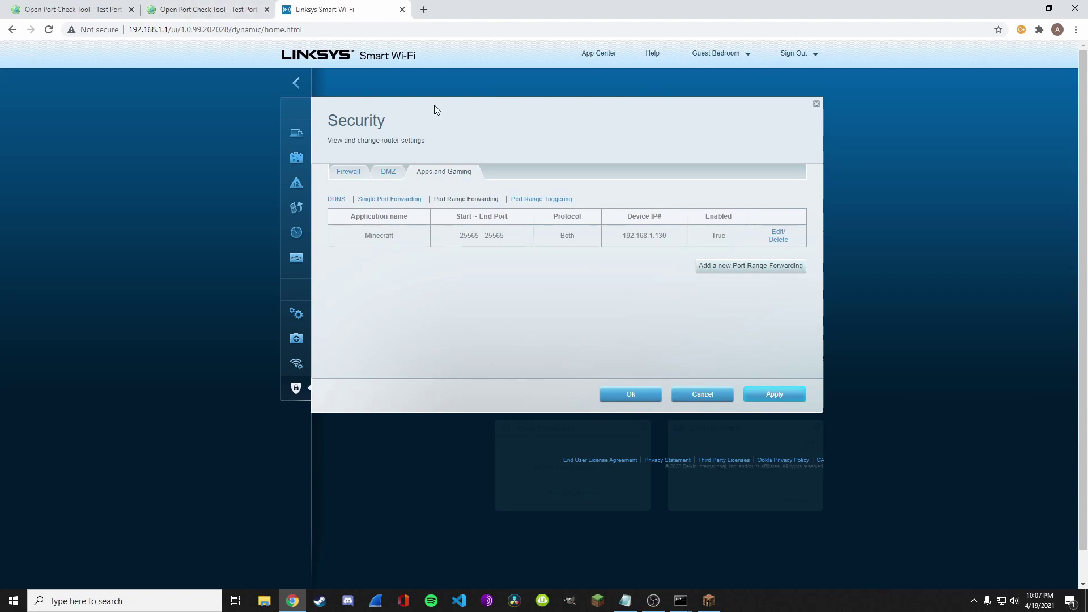
Change the Minecraft port range forwarding entry's device IP to 192.168.1.138 to match the IPv4 address, save it and apply the settings
left_click(779, 232)
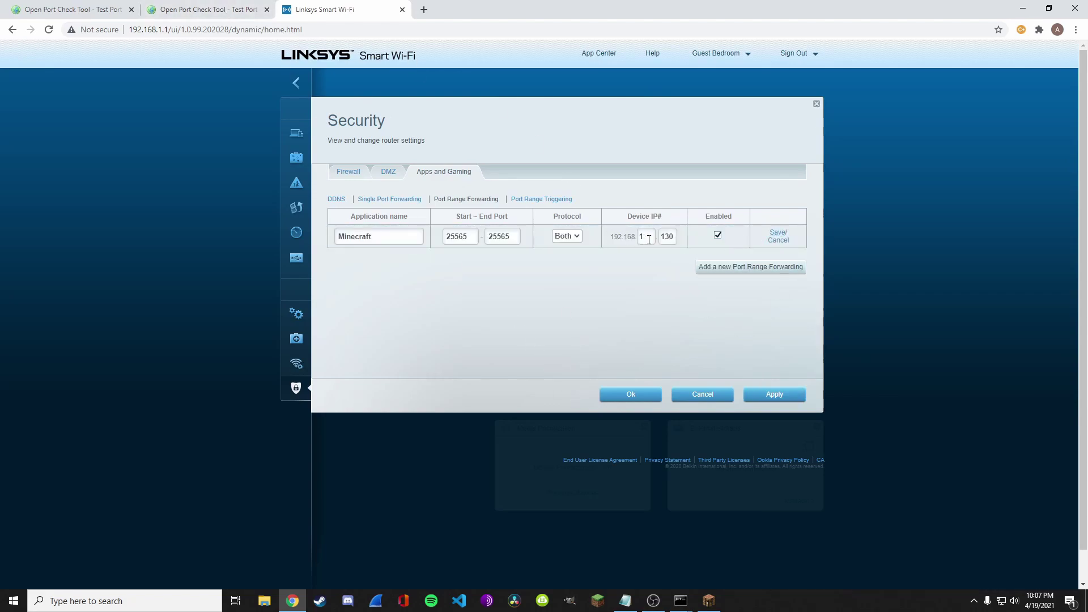
mouse_move(681, 601)
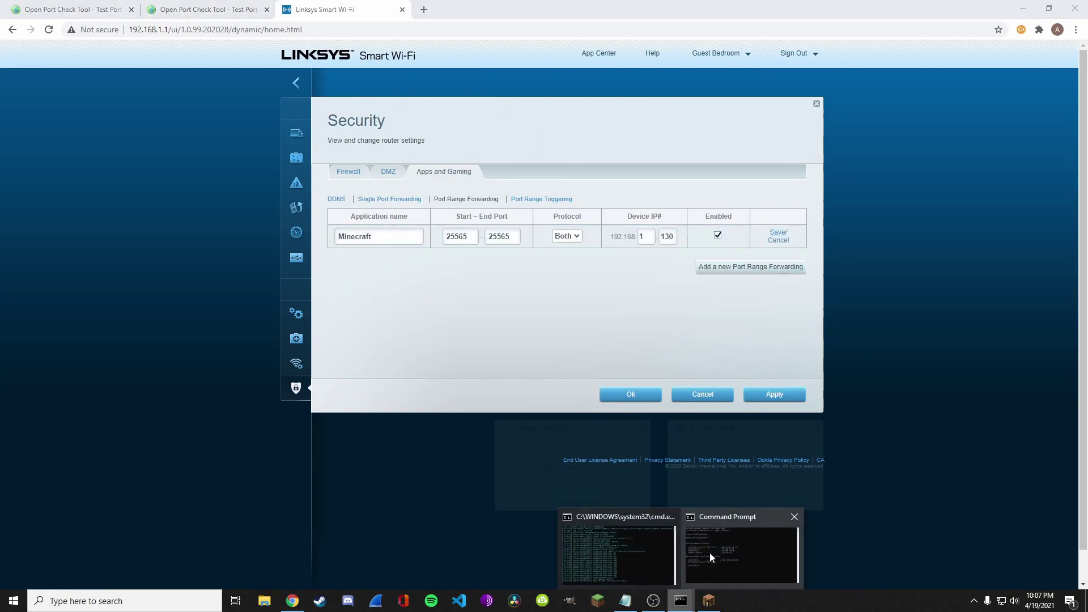
left_click(710, 552)
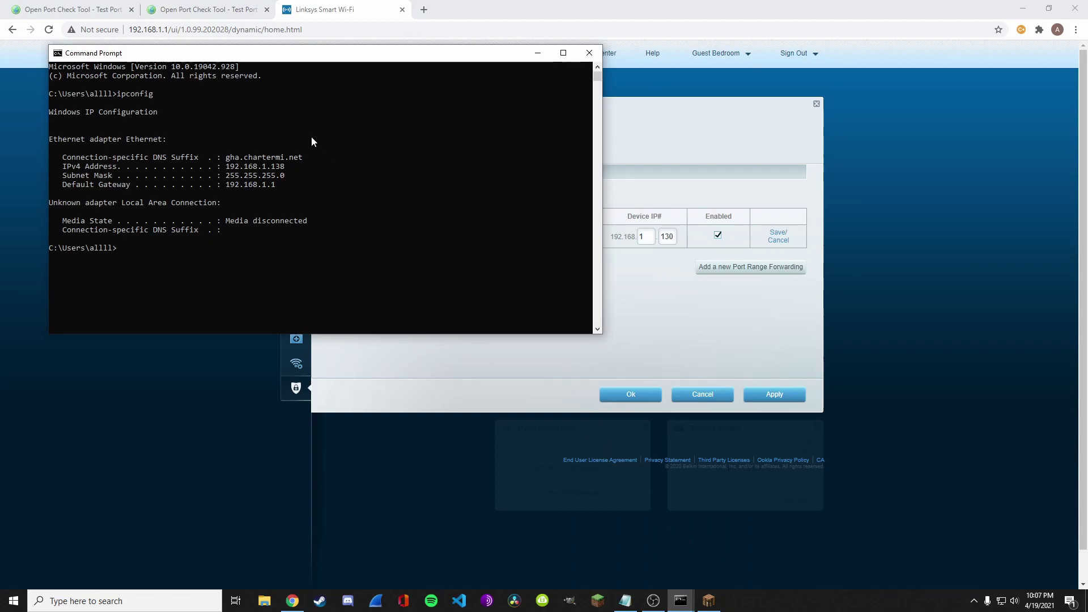
left_click(277, 167)
left_click(670, 236)
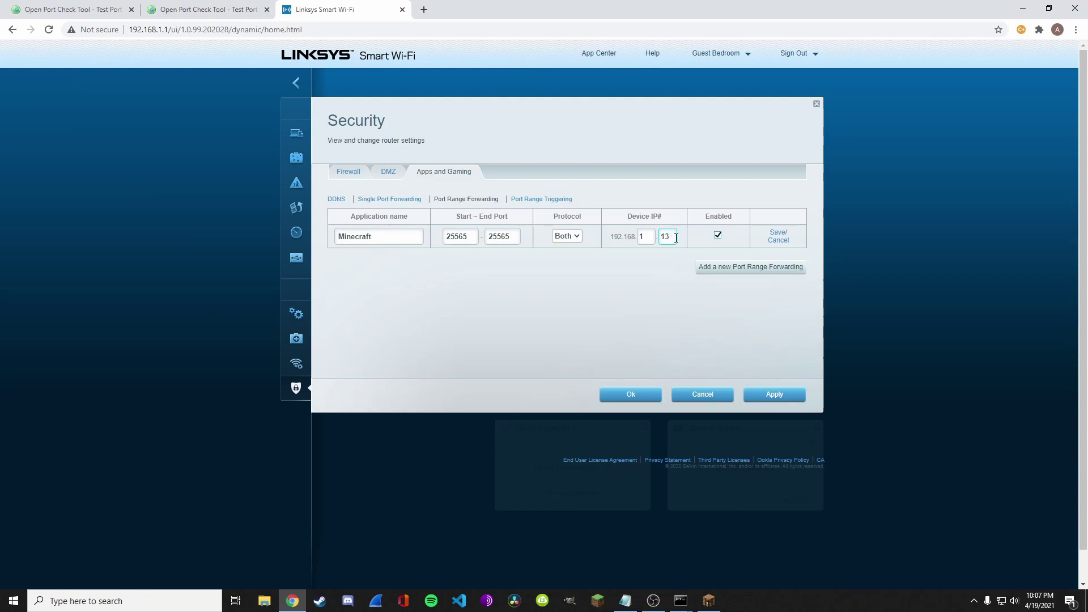
left_click(773, 236)
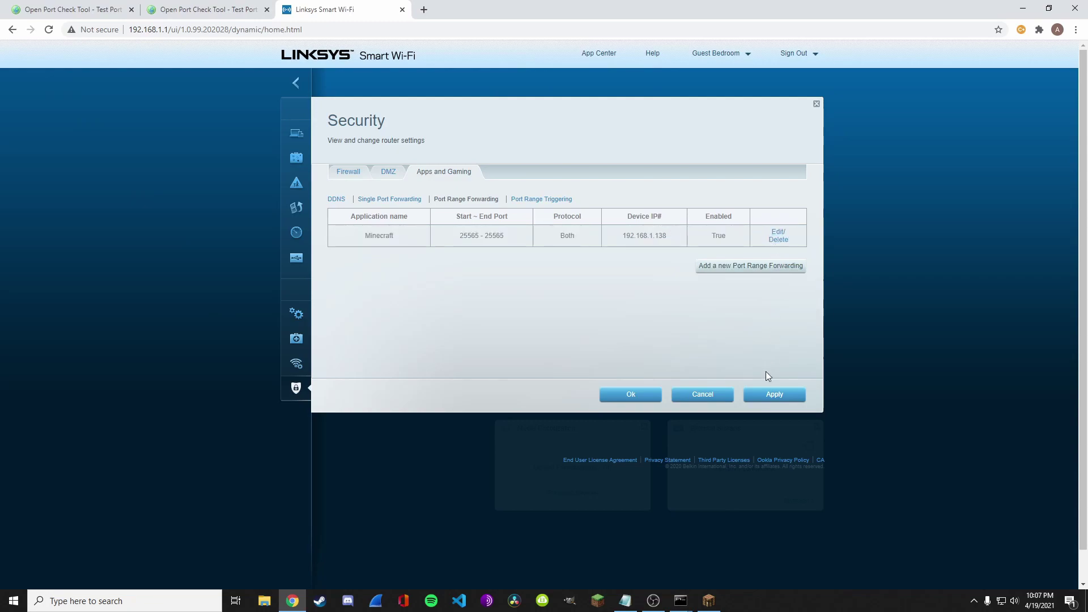
left_click(763, 398)
left_click(645, 397)
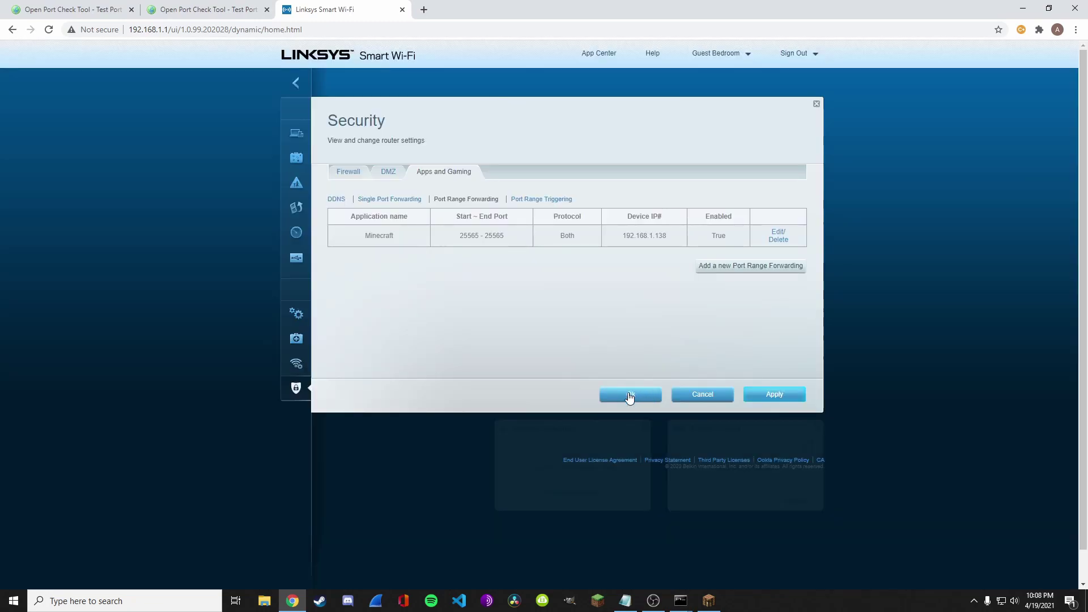
Close the router's browser tab and switch to the Command Prompt window with the ipconfig output
left_click(403, 10)
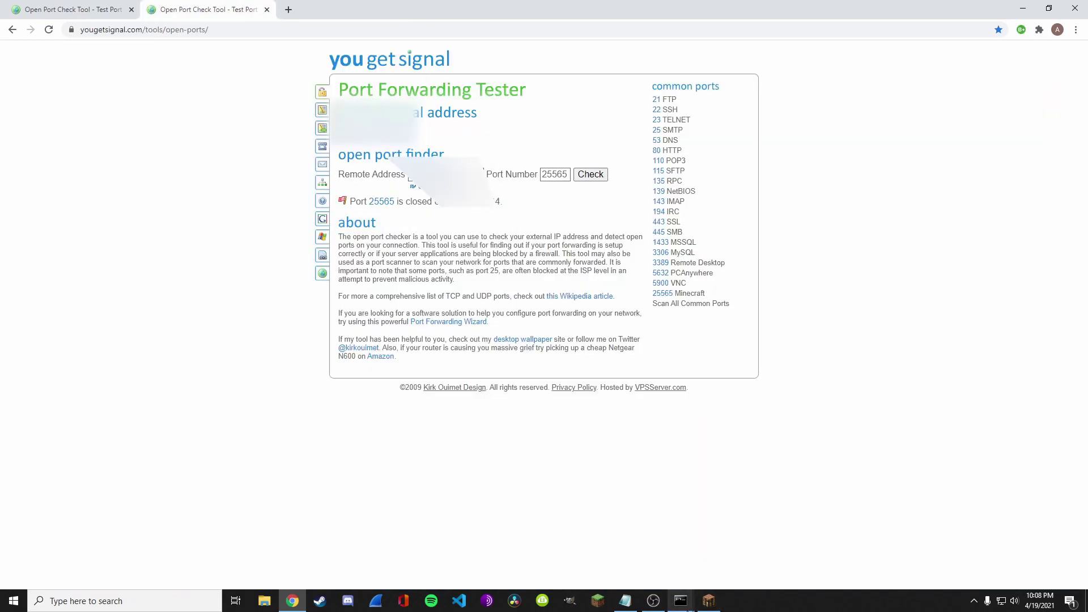
mouse_move(682, 602)
left_click(739, 556)
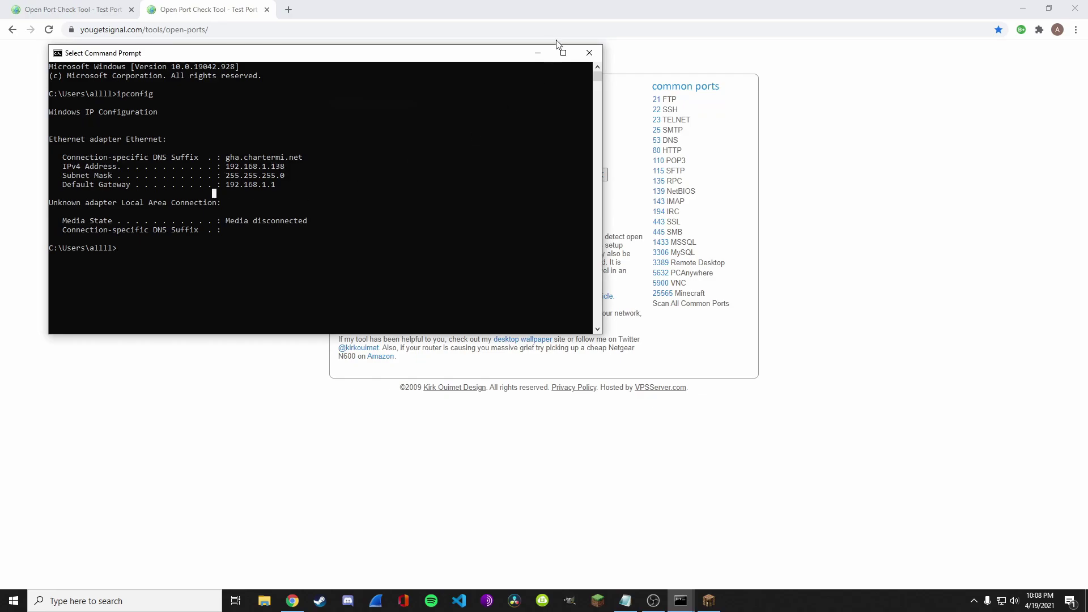
Close the Command Prompt window with the ipconfig output and check the Minecraft server console before returning to the port checker page
left_click(590, 53)
key("alt+Tab")
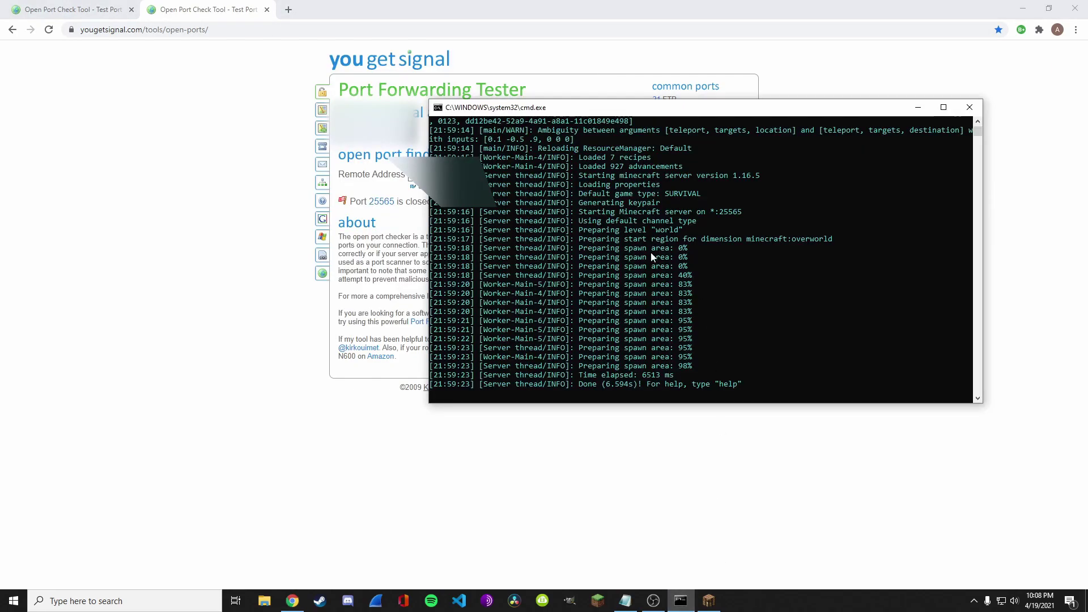
left_click(230, 284)
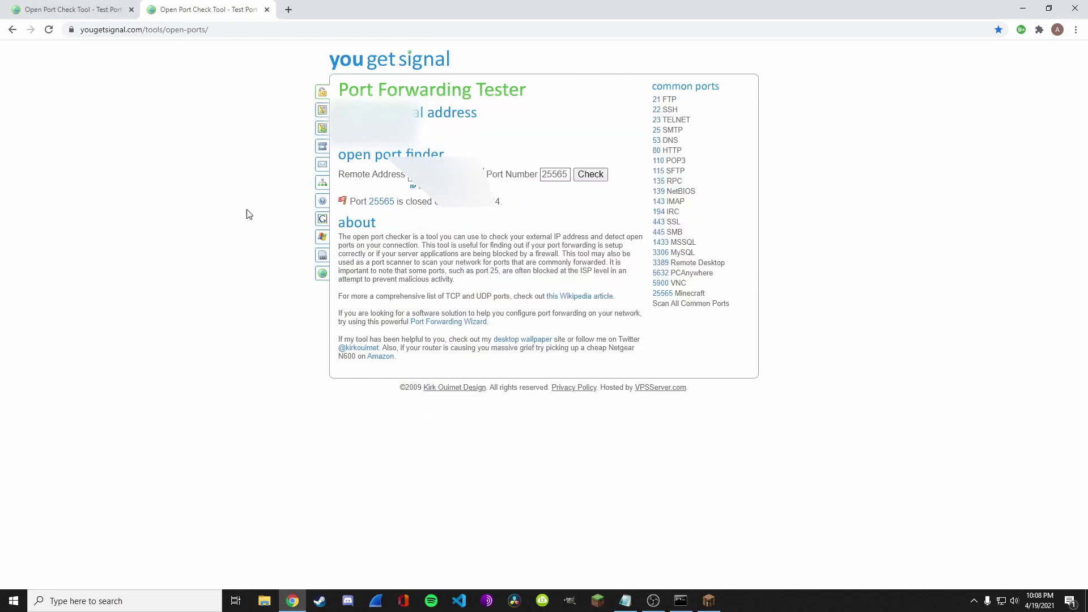
left_click(680, 601)
left_click(288, 46)
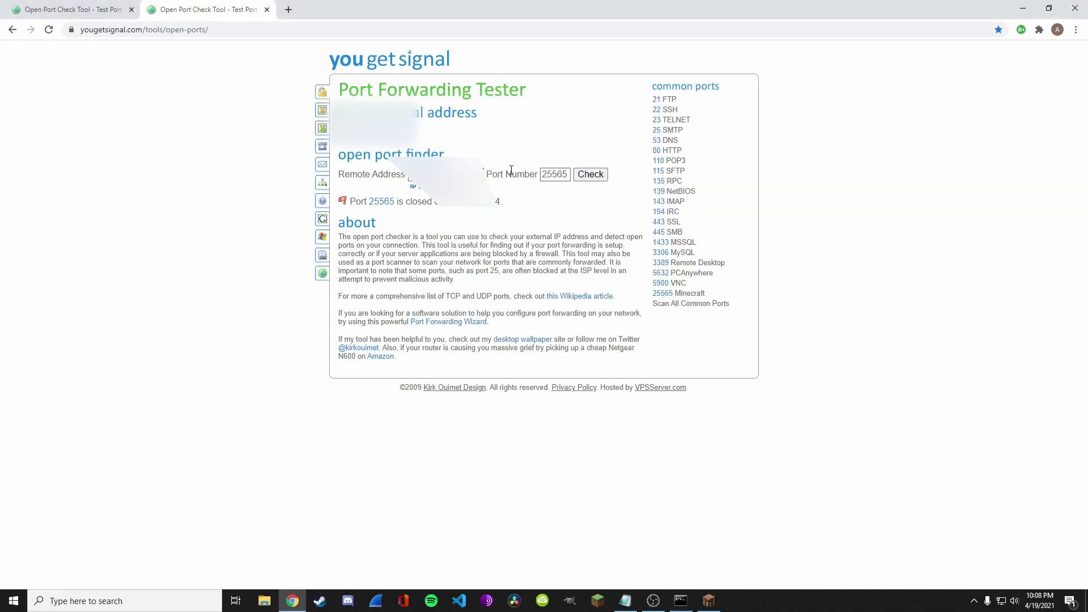
Run the open port check for port 25565 and highlight the result line
left_click(604, 176)
left_click_drag(495, 199, 377, 205)
left_click(527, 216)
Switch to Minecraft, open Multiplayer, join the server by direct connection with the already filled-in address, and disconnect from it
left_click(709, 601)
left_click(594, 343)
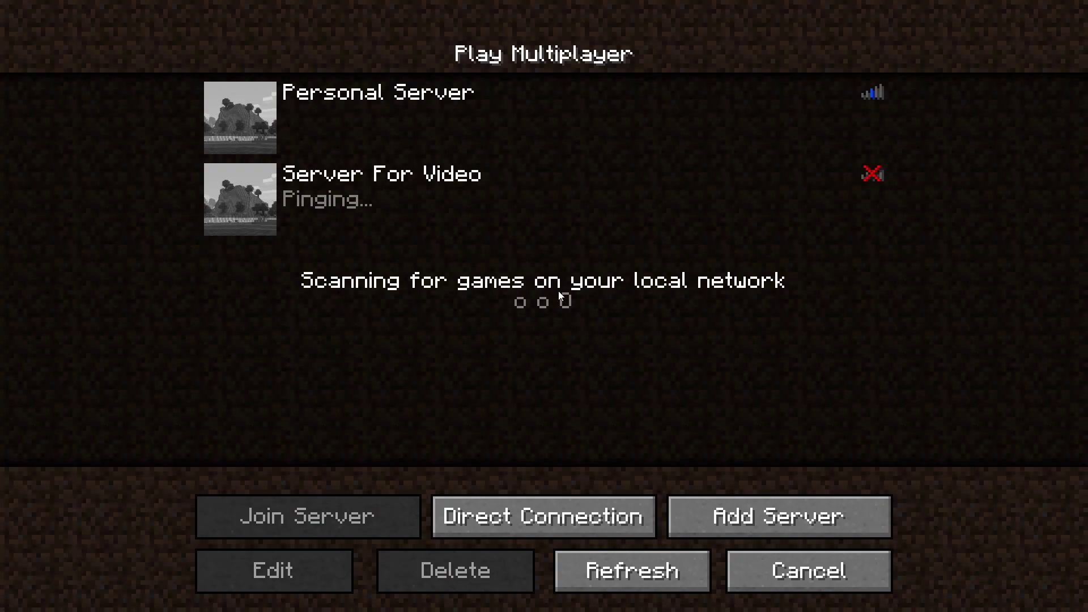
left_click(563, 508)
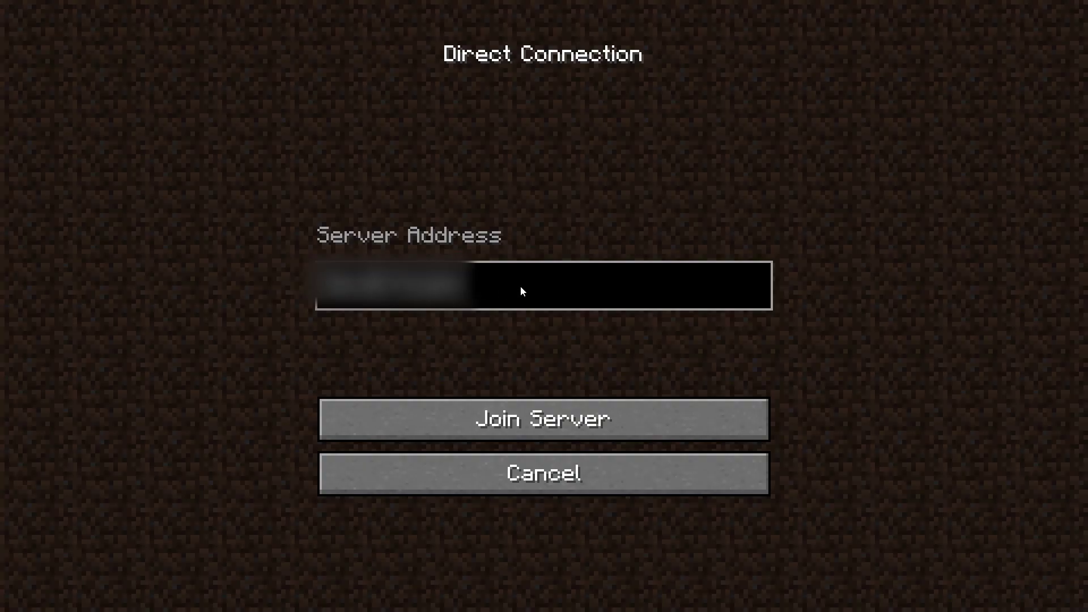
left_click(521, 412)
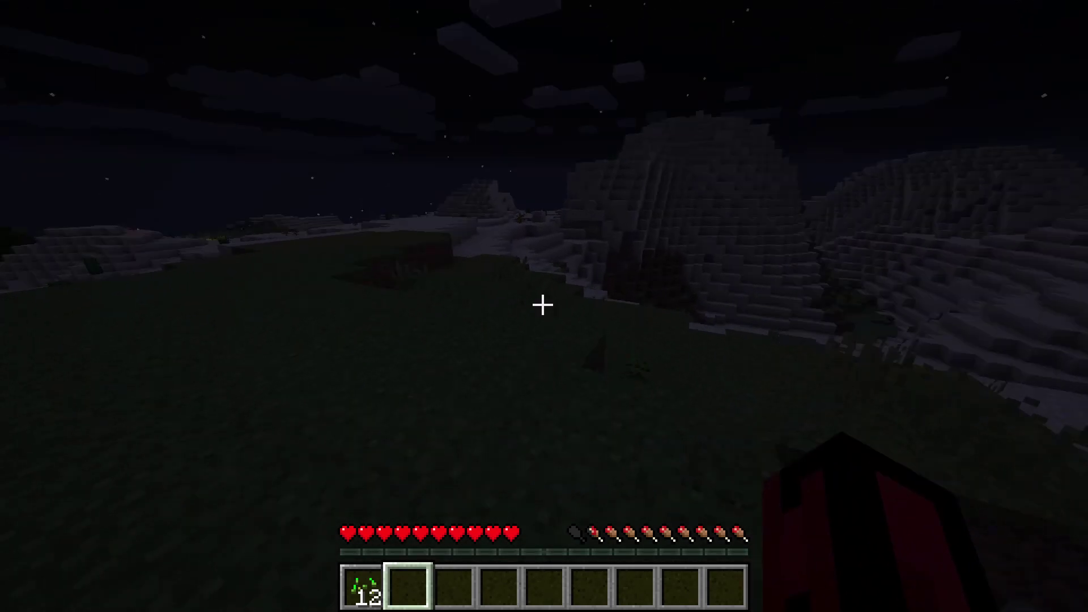
key("Escape")
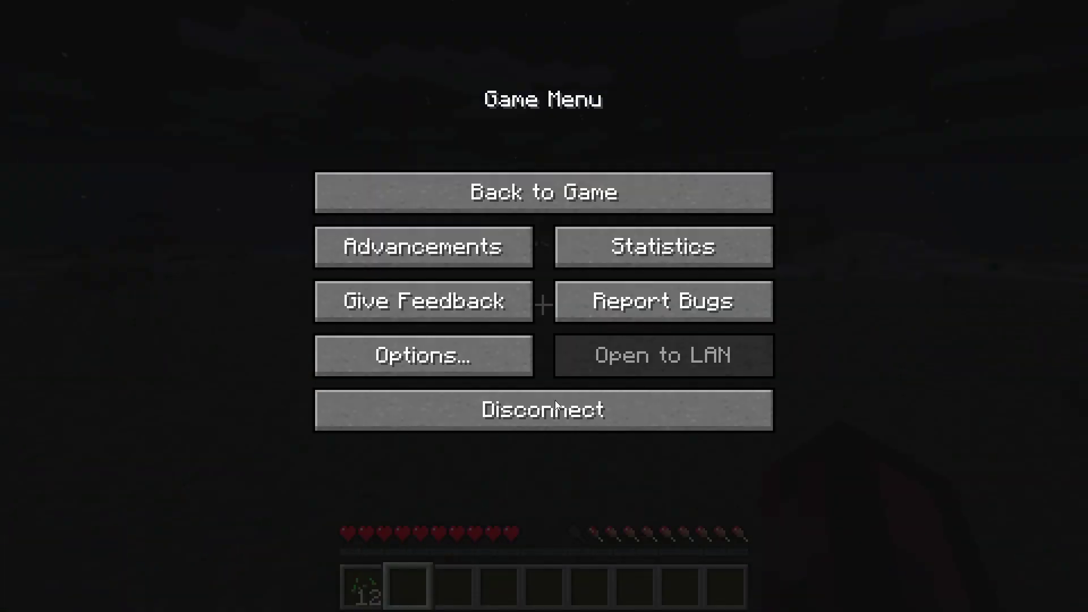
left_click(652, 407)
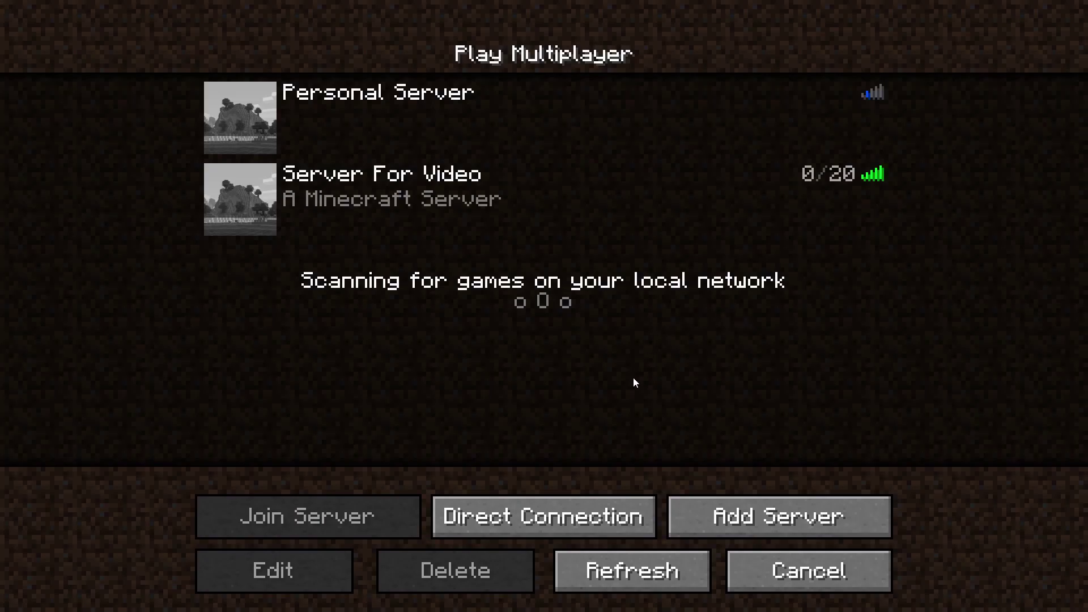
Join the server by direct connection with the server address set to 0, and disconnect from it
left_click(590, 515)
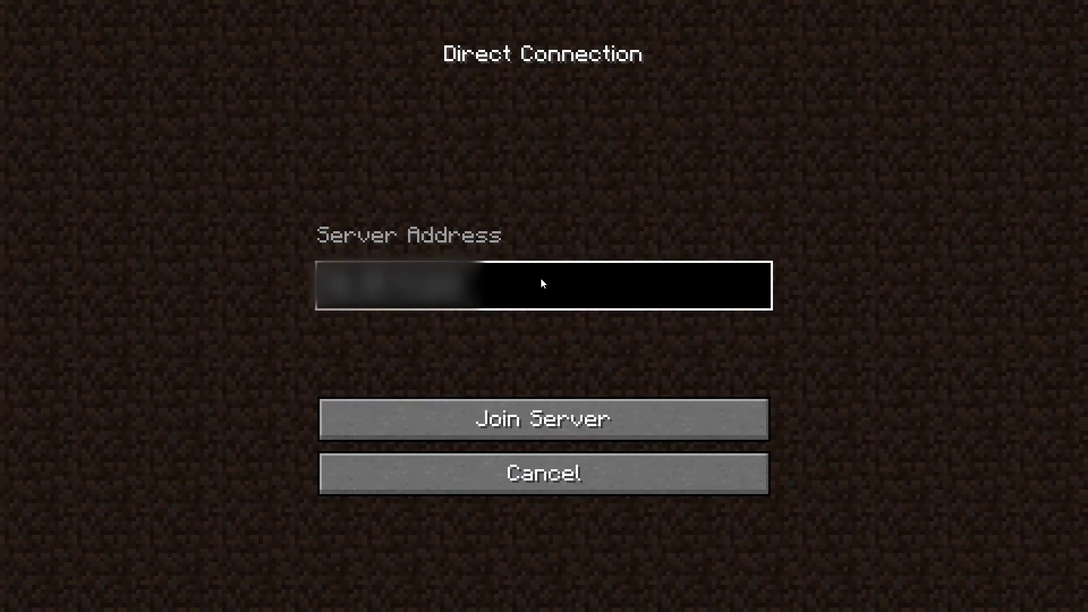
key("ctrl+a")
key("BackSpace")
type("0")
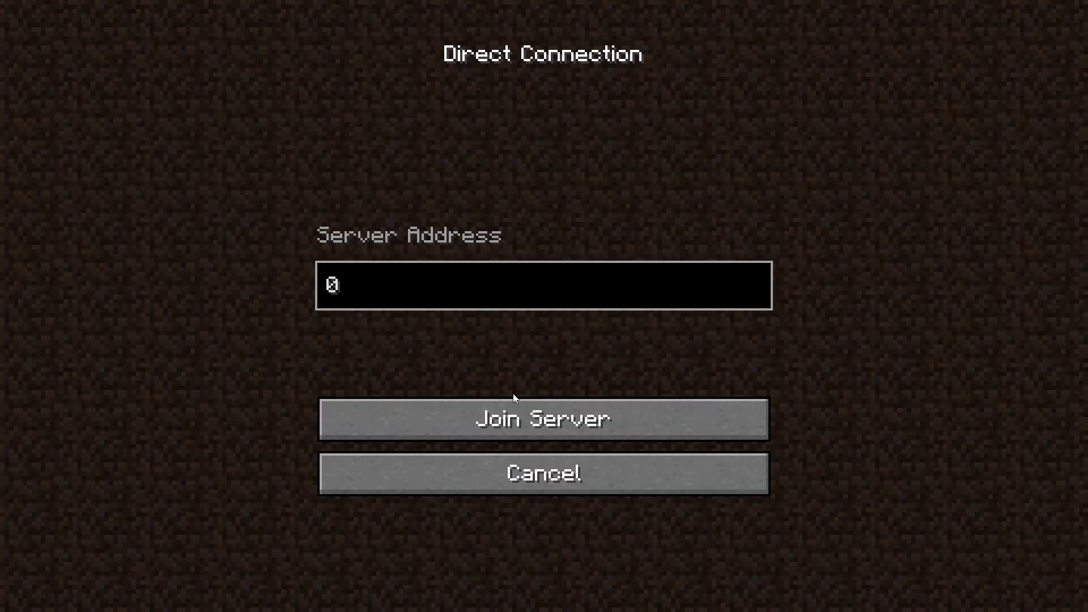
left_click(513, 404)
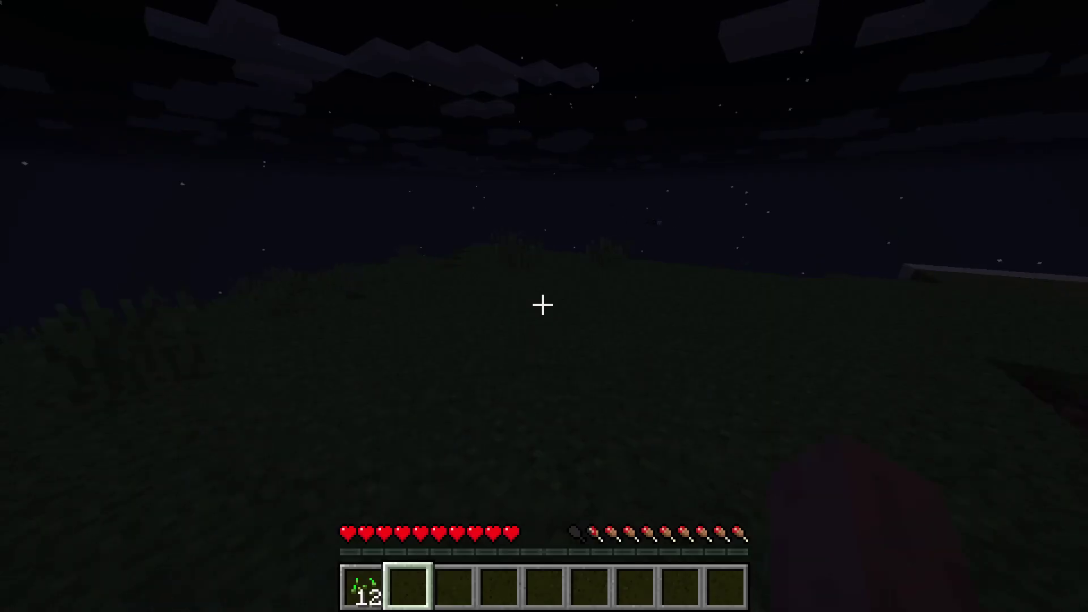
key("Escape")
left_click(552, 416)
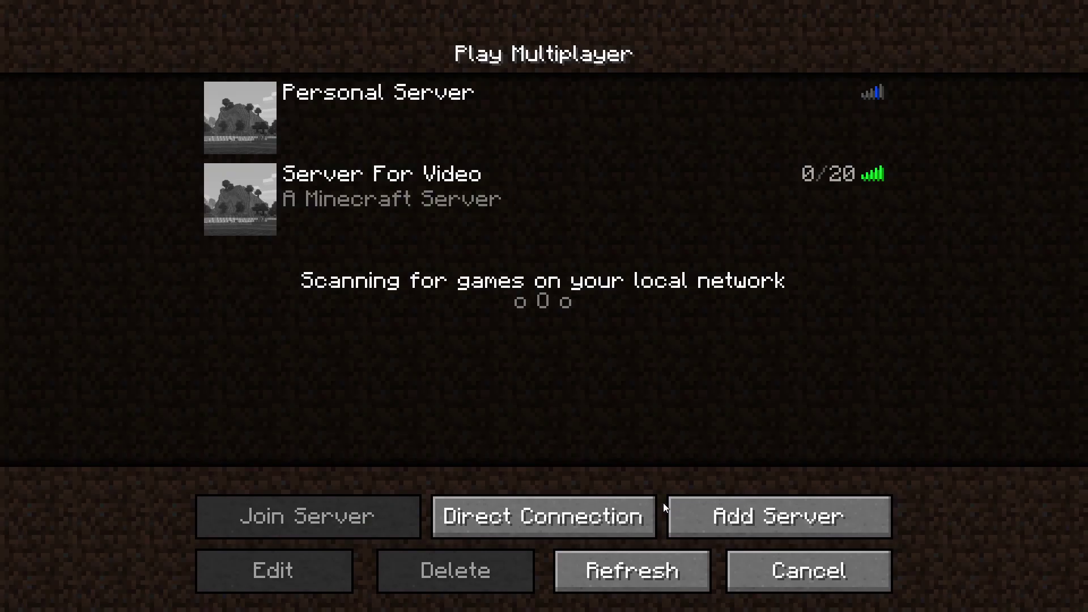